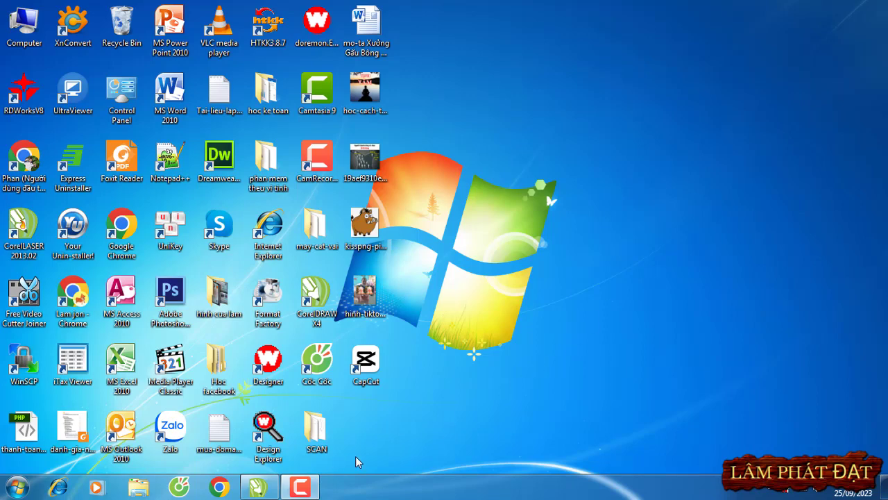
# Step: Switch to CorelDRAW and, for an image import, browse to the folder 0.VIDEO YOUTUBE\1.RAP\1.GAU 4_2023 on drive DATA2 (E:)
pyautogui.click(263, 489)
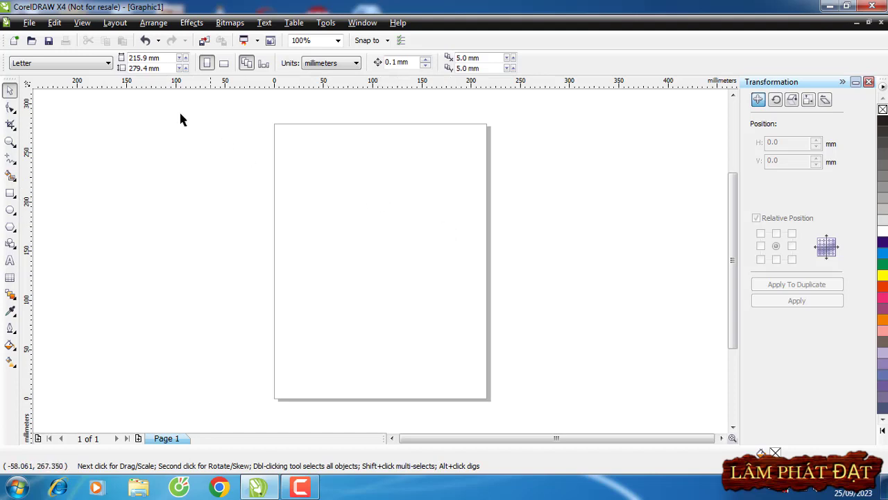
pyautogui.click(28, 23)
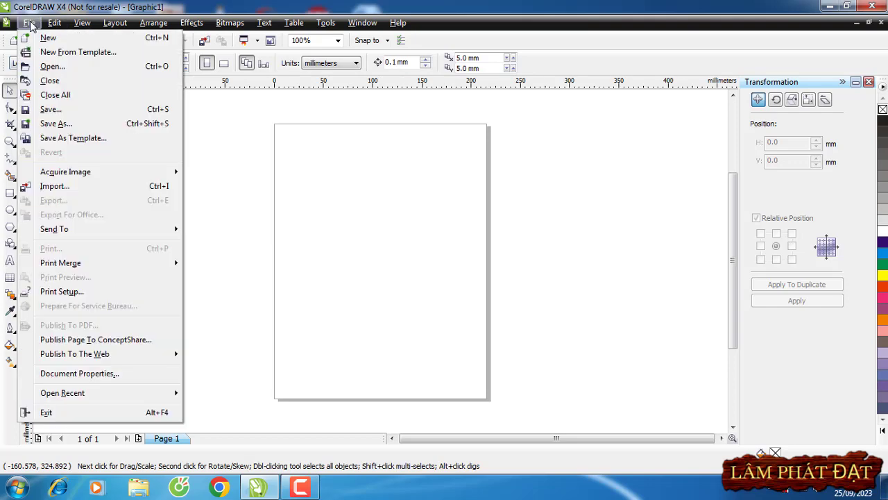
pyautogui.click(46, 186)
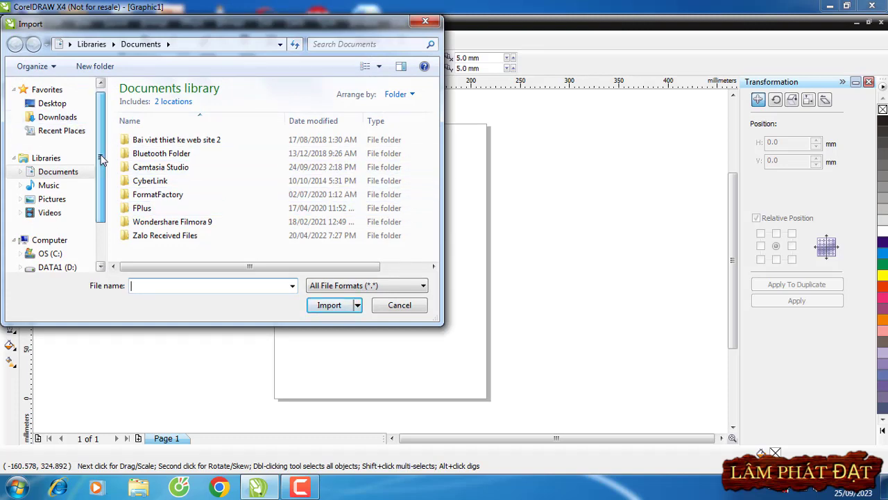
pyautogui.scroll(-3, 56, 208)
pyautogui.click(55, 220)
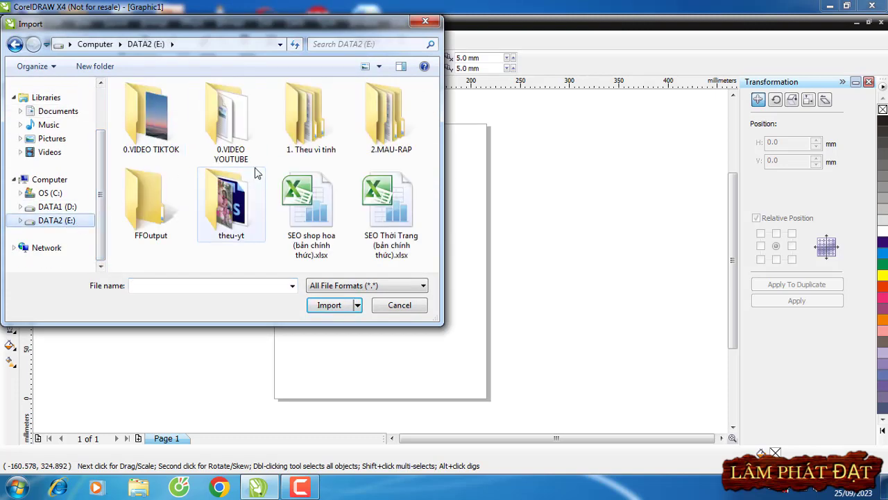
pyautogui.doubleClick(221, 151)
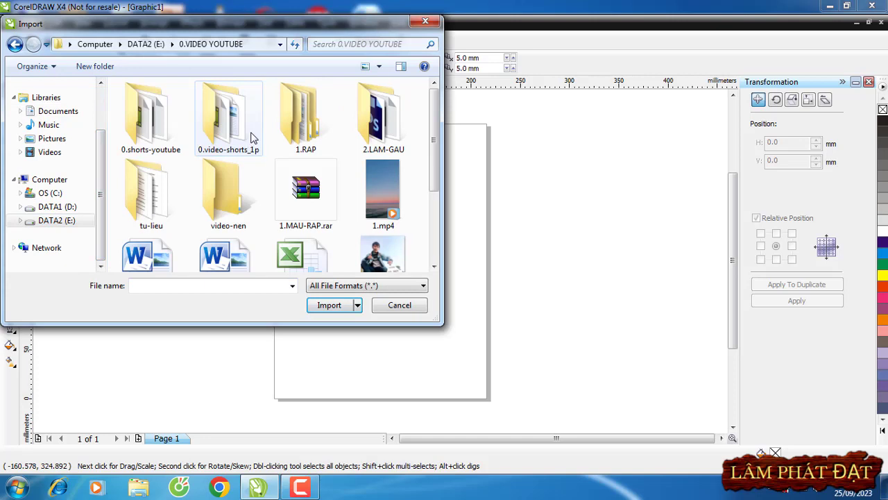
pyautogui.doubleClick(305, 125)
pyautogui.click(154, 104)
pyautogui.doubleClick(154, 104)
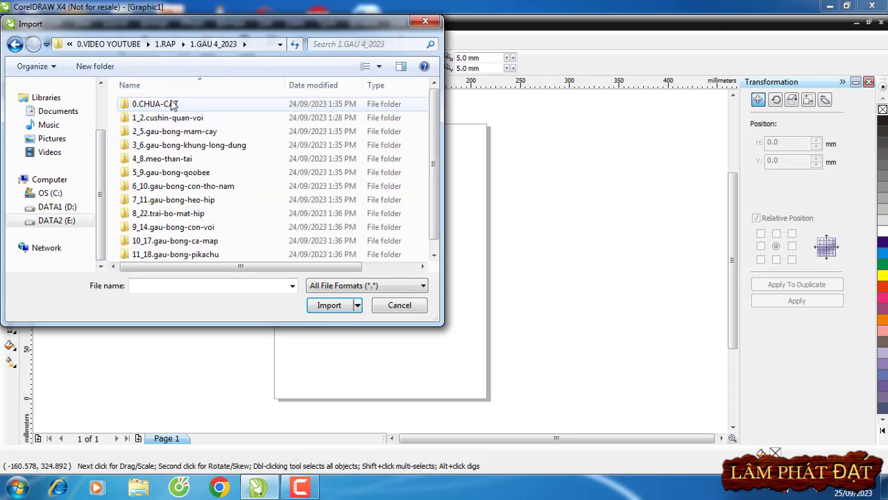
# Step: Import 003.jpg from 1_2.cushin-quan-voi\1.PHAN-GAU\1.phan-ot_lh at original size, placing it at the page's upper-left corner
pyautogui.doubleClick(191, 115)
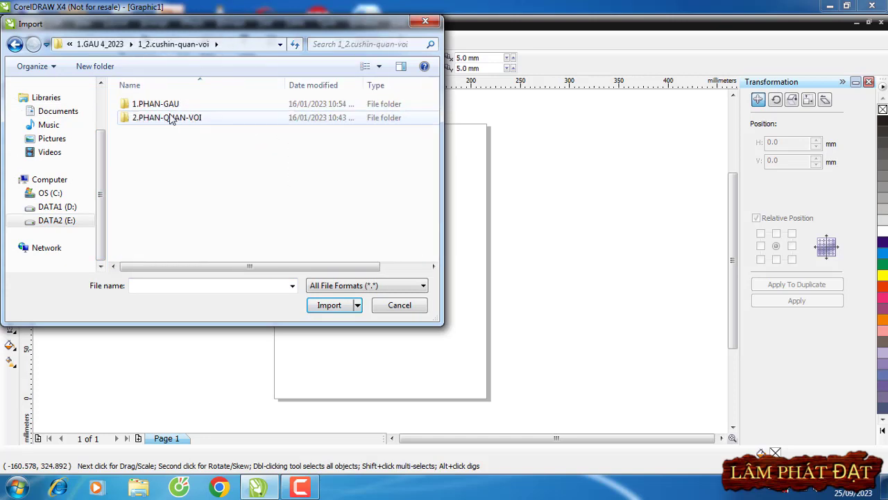
pyautogui.doubleClick(170, 103)
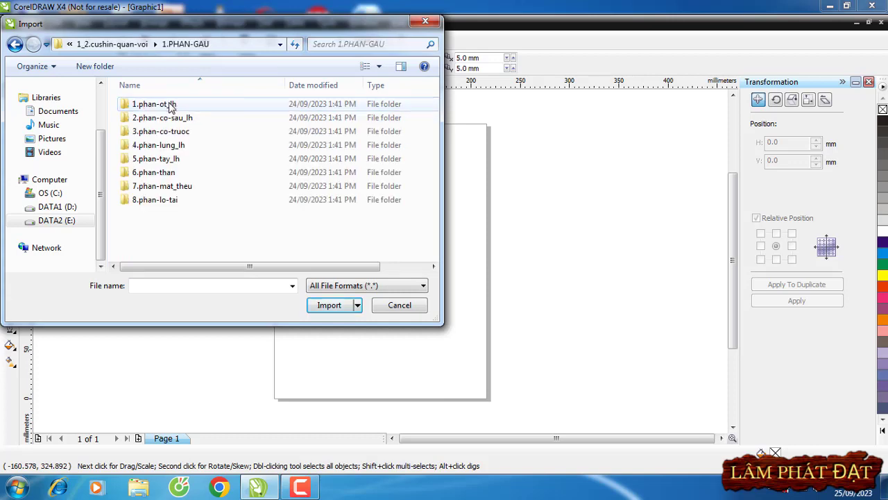
pyautogui.doubleClick(154, 104)
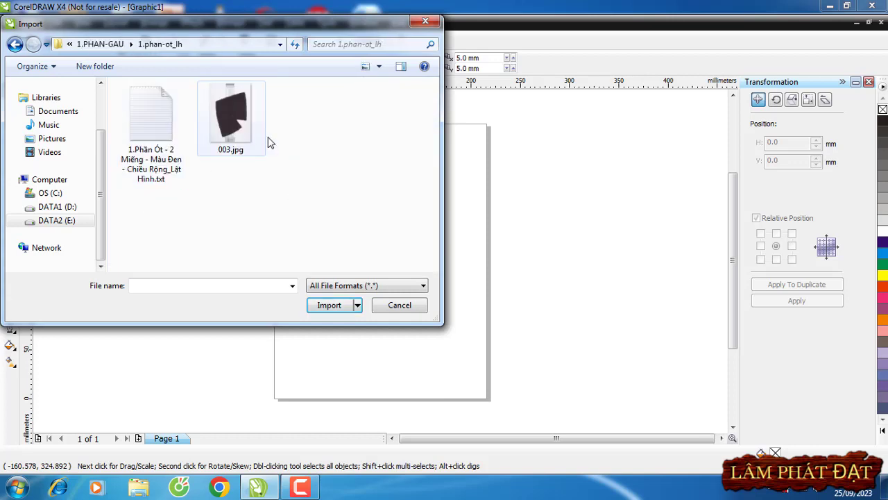
pyautogui.click(236, 127)
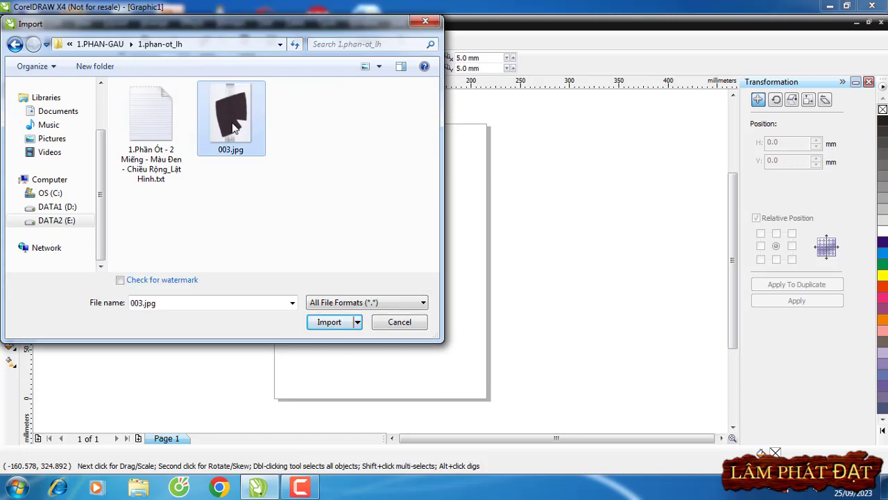
pyautogui.click(328, 322)
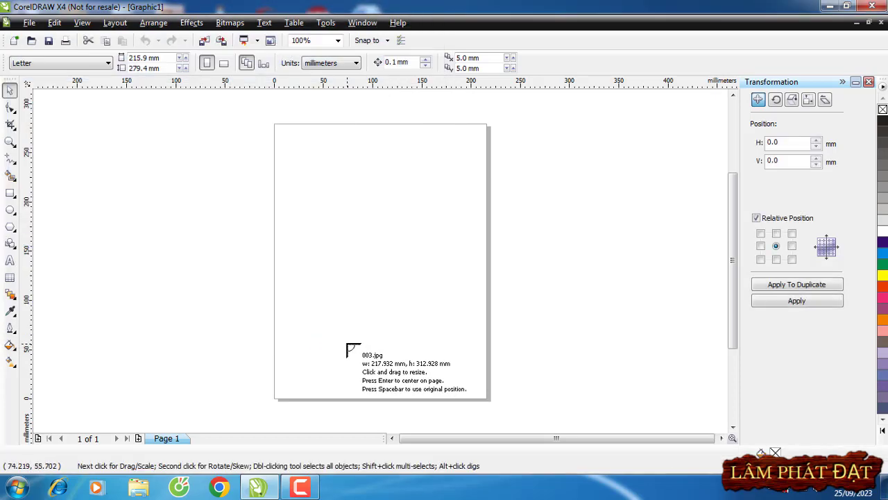
pyautogui.click(274, 127)
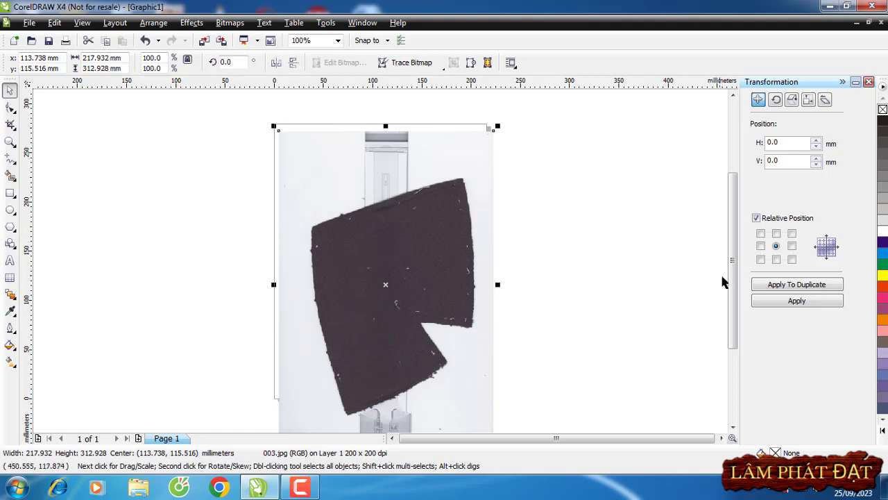
# Step: Trace the dark fabric piece with the Bezier tool as a closed six-node outline of straight segments through its corners, including the notch
pyautogui.moveTo(734, 254)
pyautogui.mouseDown()
pyautogui.moveTo(734, 272)
pyautogui.moveTo(733, 262)
pyautogui.mouseUp()
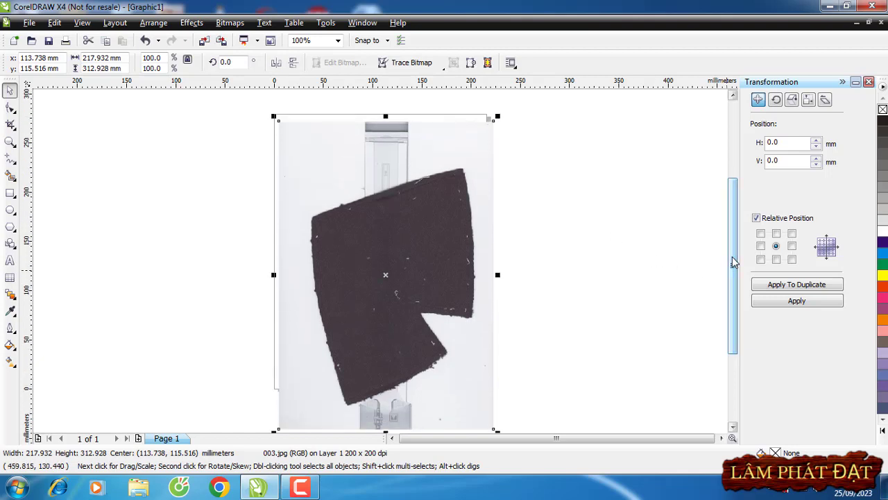
pyautogui.scroll(2, 417, 230)
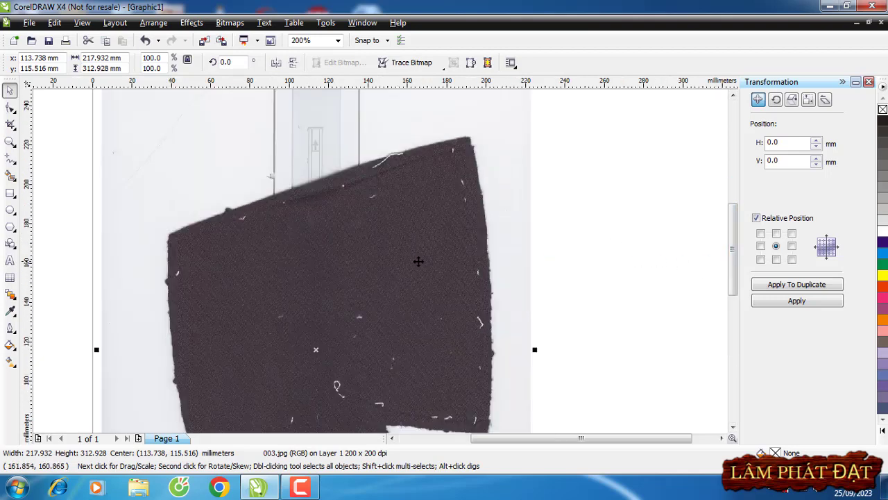
pyautogui.moveTo(737, 235); pyautogui.dragTo(735, 258)
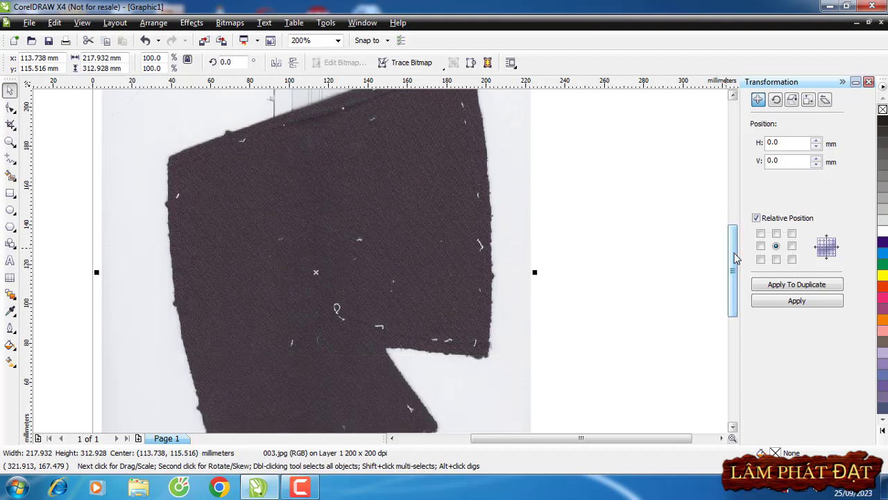
pyautogui.scroll(-2, 399, 263)
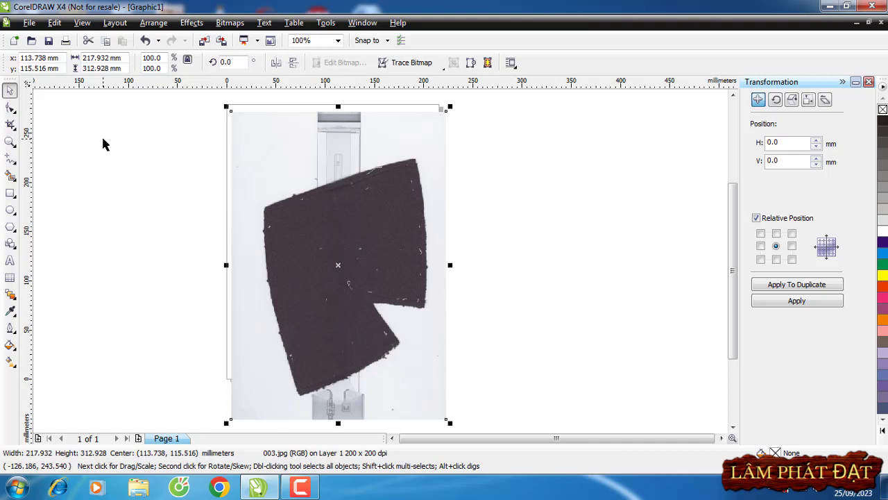
pyautogui.click(11, 161)
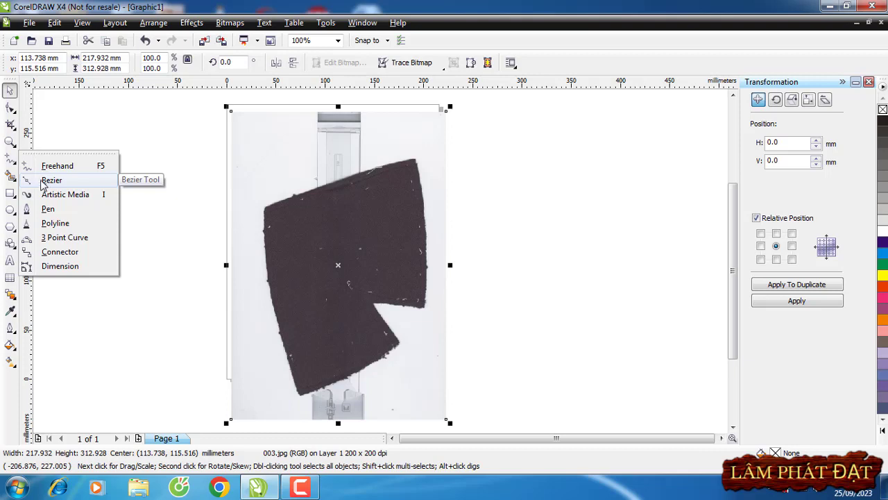
pyautogui.click(42, 183)
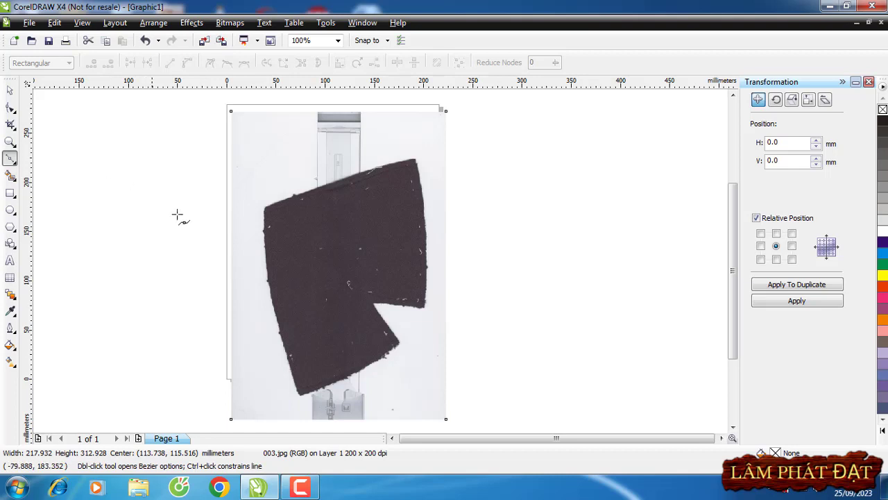
pyautogui.click(263, 206)
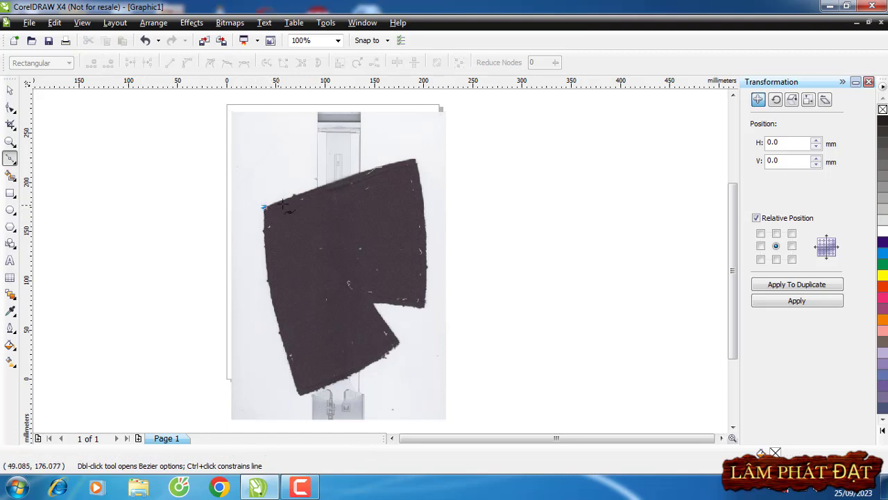
pyautogui.click(414, 159)
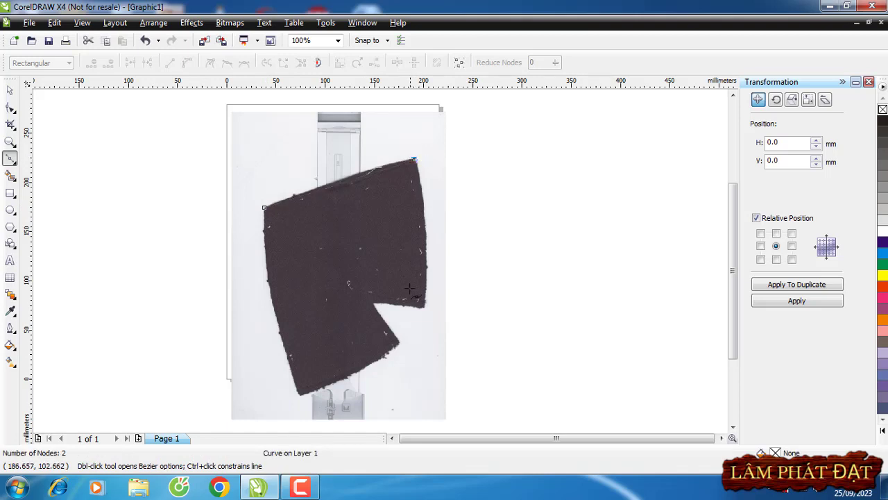
pyautogui.click(426, 305)
pyautogui.click(426, 305)
pyautogui.click(373, 303)
pyautogui.click(401, 341)
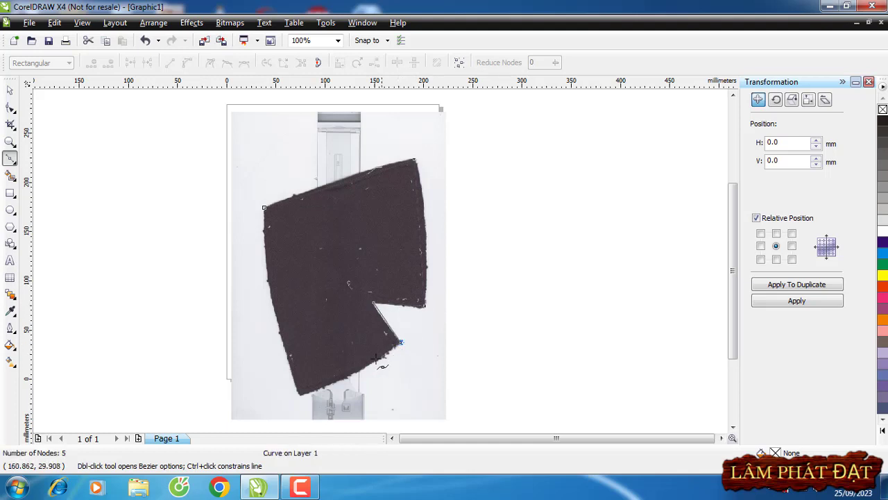
pyautogui.click(299, 394)
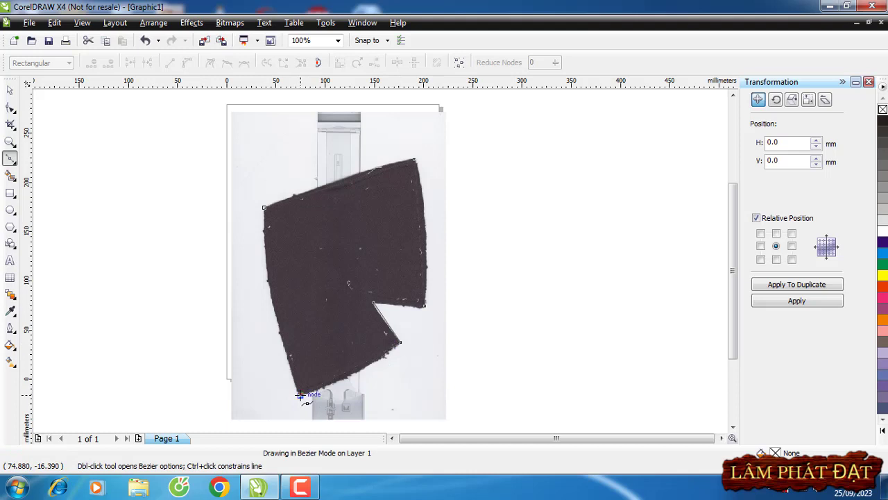
pyautogui.click(264, 208)
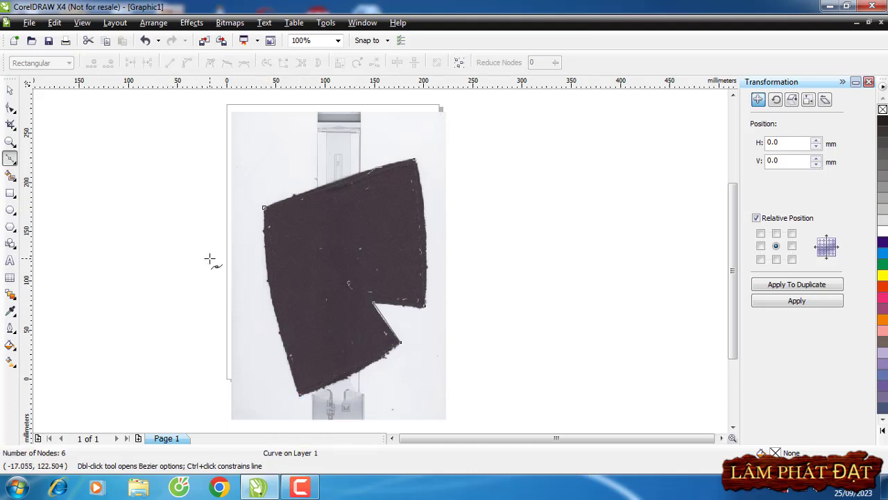
# Step: Convert the outline's top edge to a curve and bend it slightly outward to follow the fabric's edge
pyautogui.click(11, 109)
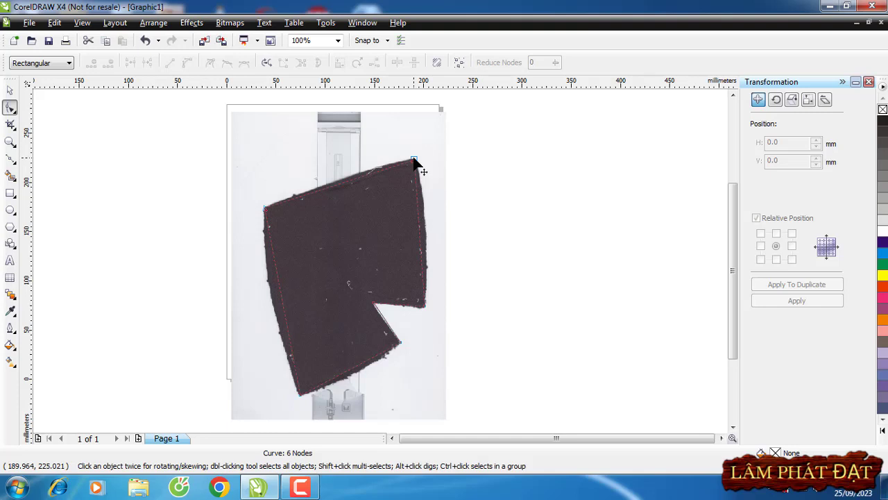
pyautogui.click(414, 162)
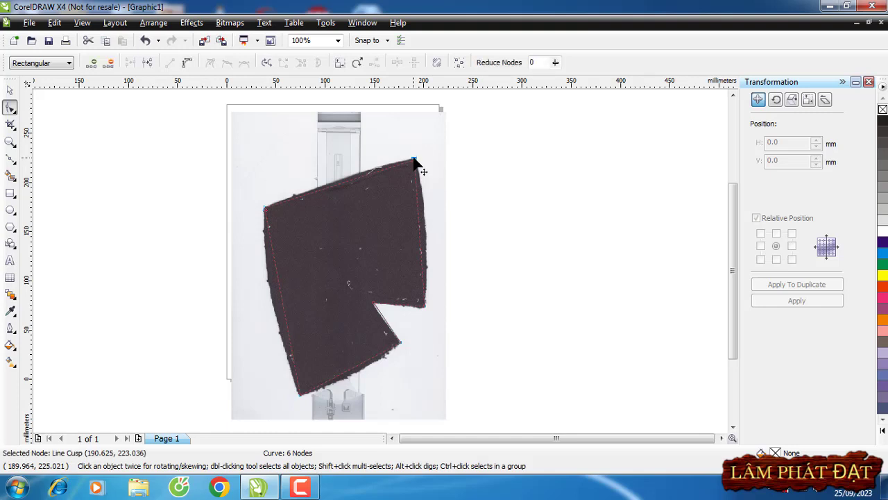
pyautogui.click(186, 66)
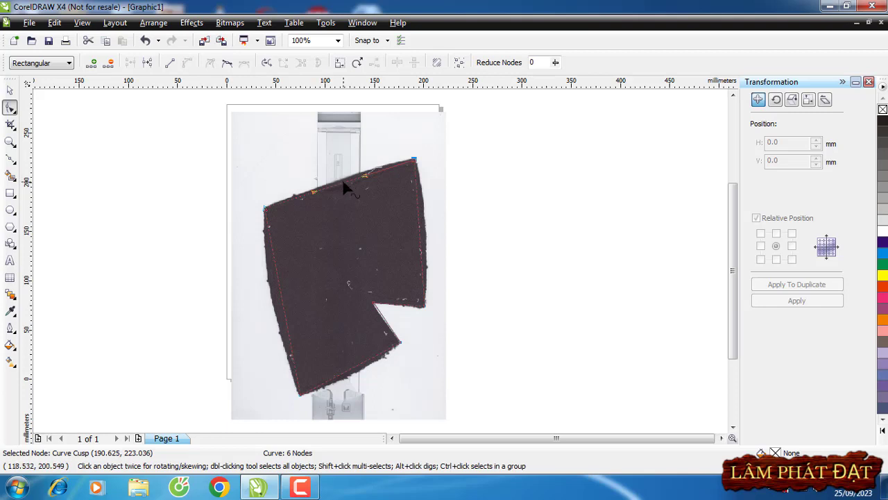
pyautogui.moveTo(345, 186); pyautogui.dragTo(343, 182)
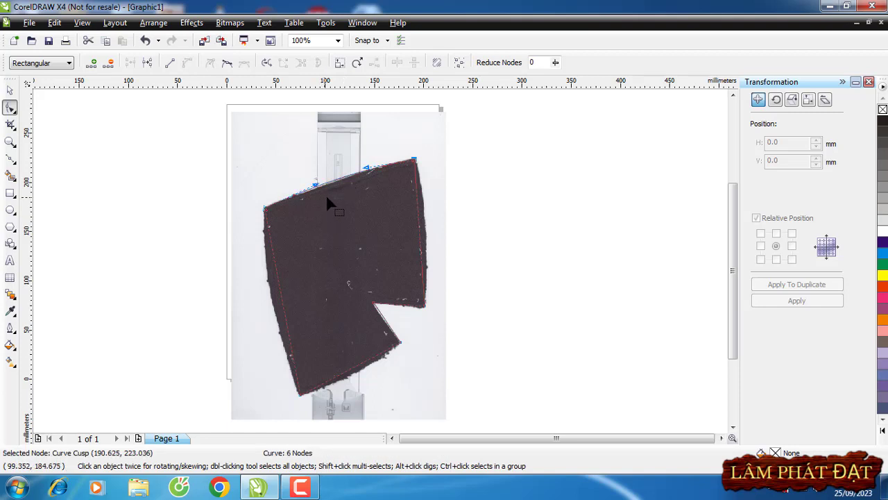
# Step: Convert the outline's long right edge and its bottom edge to curves and bend both outward to match the fabric
pyautogui.click(424, 308)
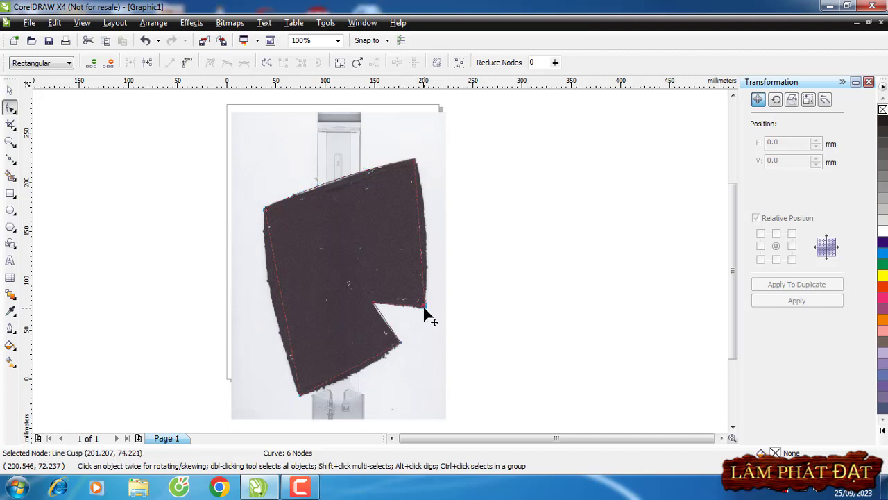
pyautogui.click(187, 64)
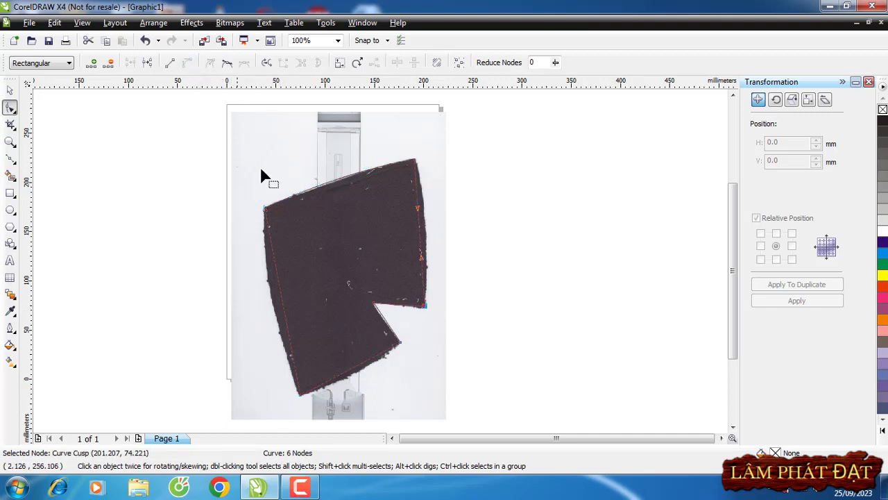
pyautogui.moveTo(421, 237); pyautogui.dragTo(427, 238)
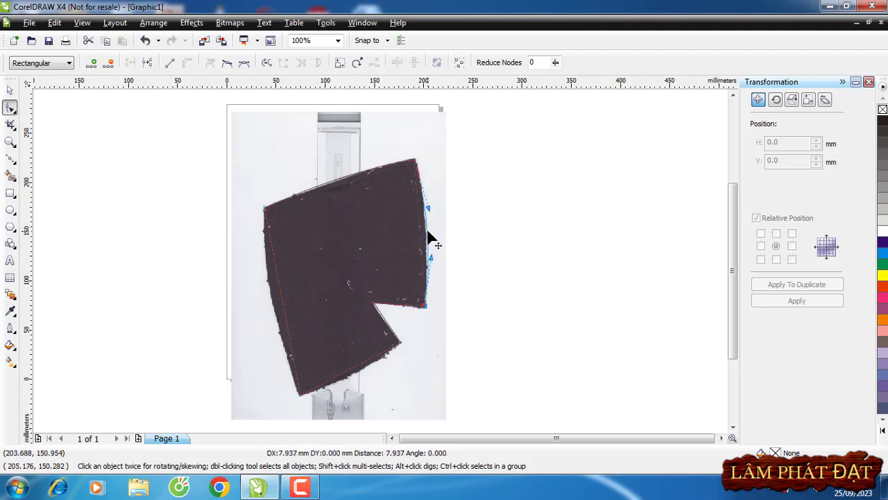
pyautogui.moveTo(428, 234); pyautogui.dragTo(428, 236)
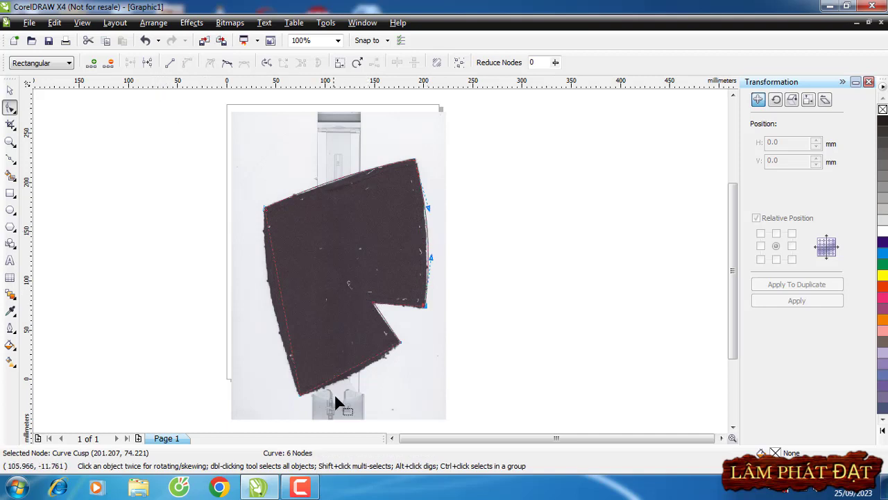
pyautogui.click(299, 397)
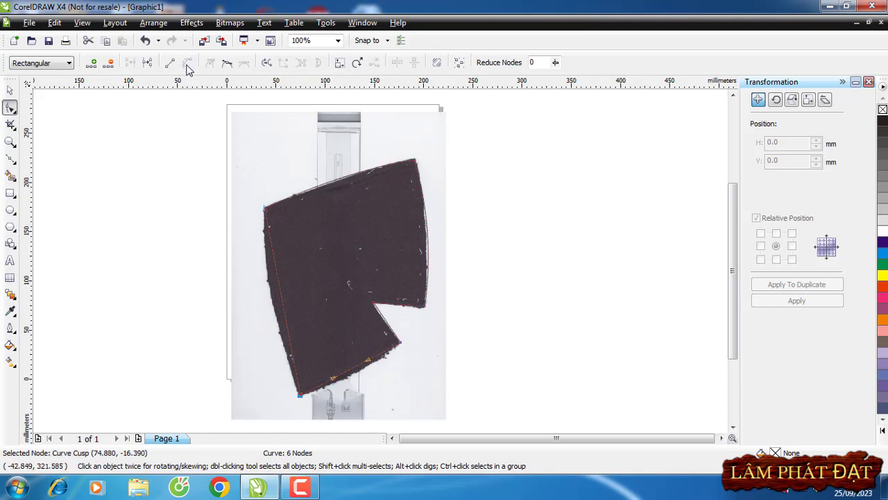
pyautogui.moveTo(357, 372); pyautogui.dragTo(360, 375)
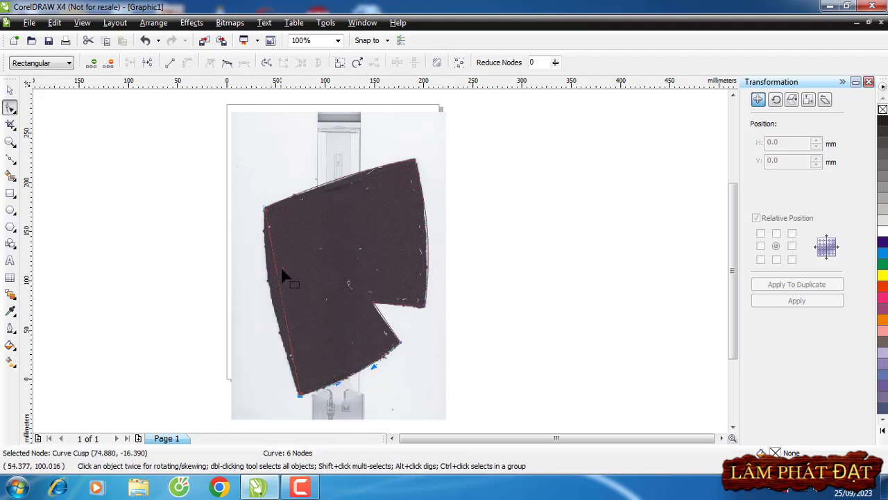
# Step: Convert the outline's long left edge to a curve and bend it outward to follow the fabric's edge
pyautogui.click(265, 210)
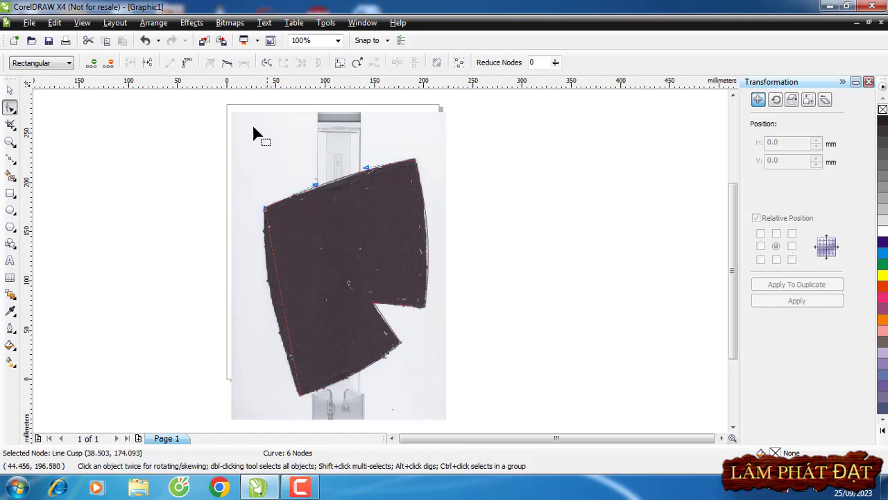
pyautogui.click(186, 63)
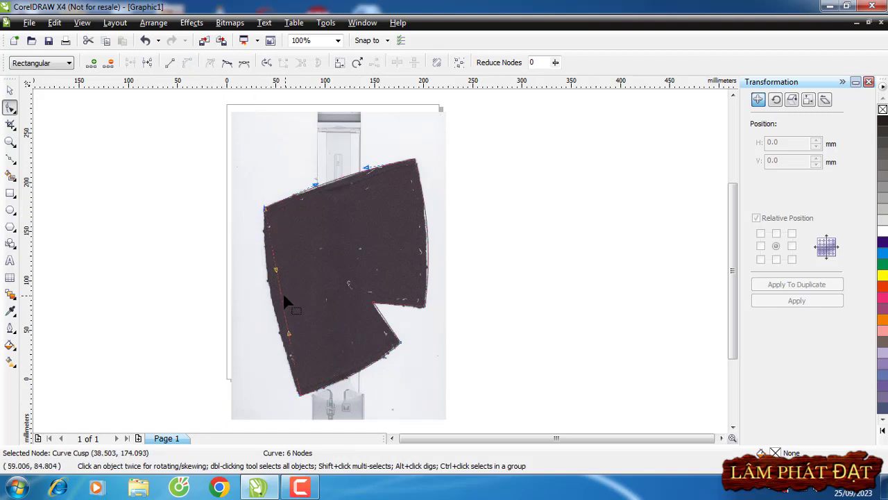
pyautogui.moveTo(284, 296); pyautogui.dragTo(273, 299)
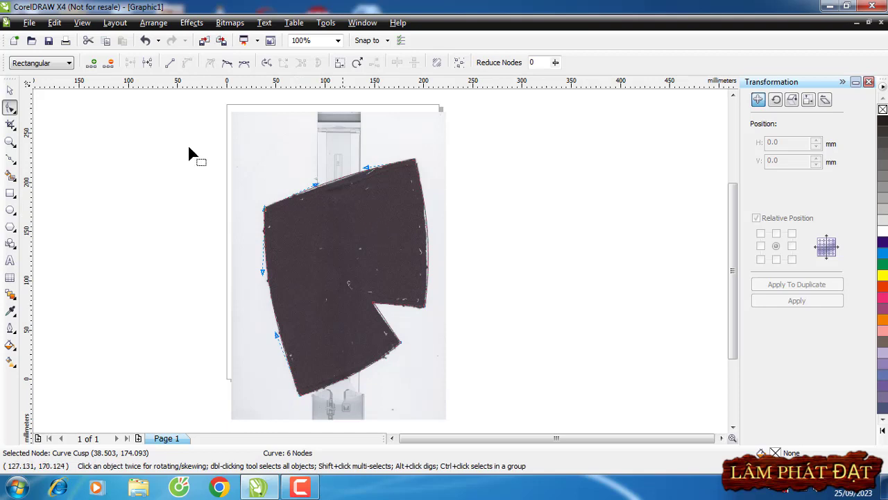
# Step: Move the scanned 003.jpg to the left and the traced outline to the right so the two no longer overlap
pyautogui.click(10, 90)
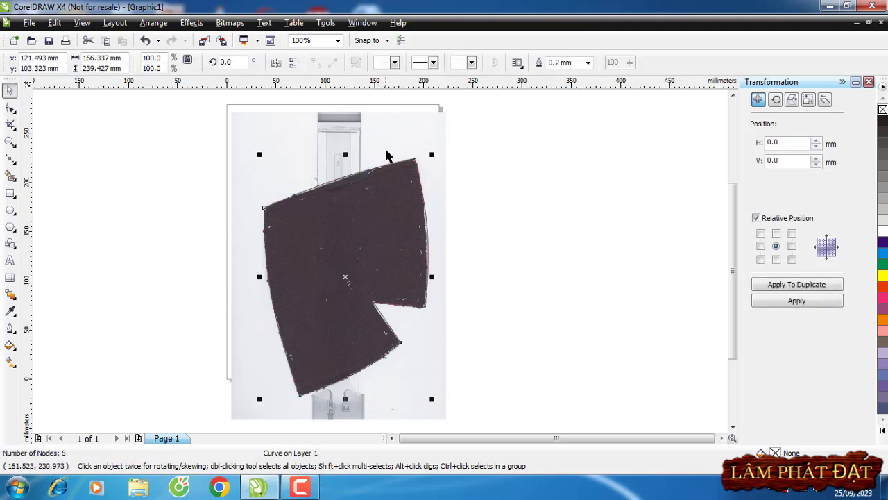
pyautogui.moveTo(391, 147); pyautogui.dragTo(268, 141)
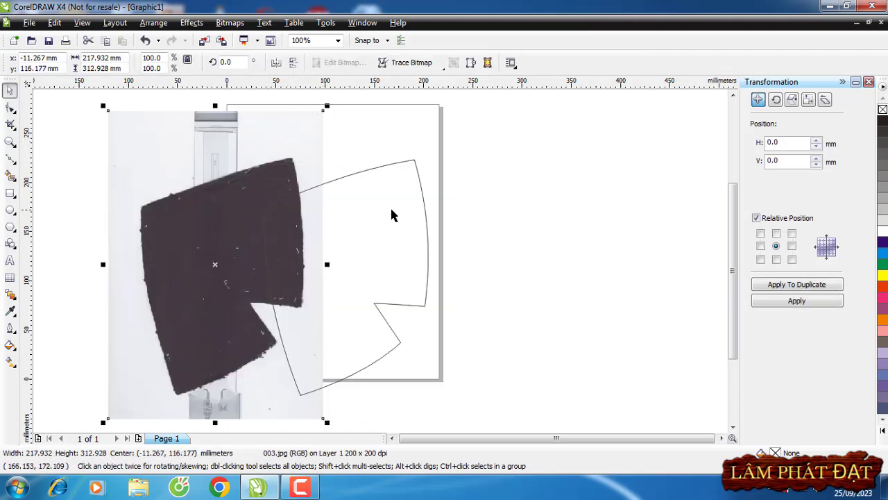
pyautogui.click(381, 170)
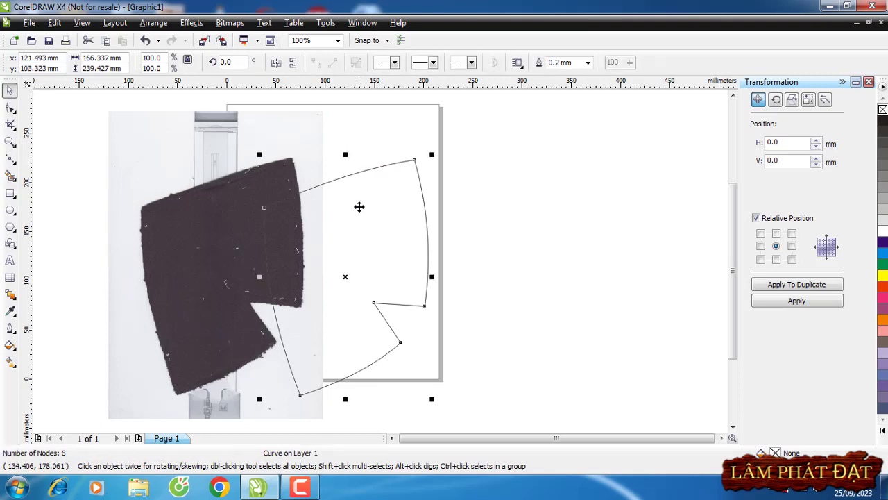
pyautogui.moveTo(359, 204); pyautogui.dragTo(494, 201)
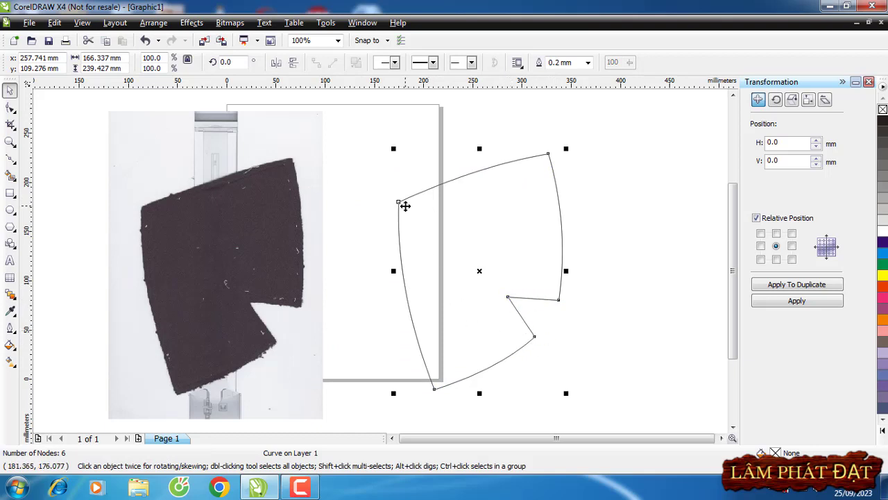
# Step: Start saving the drawing under a new name, choosing E:\0.VIDEO YOUTUBE\1.RAP\1.GAU 4_2023\1_2.cushin-quan-voi\1.PHAN-GAU\1.phan-ot_lh as the folder
pyautogui.click(30, 23)
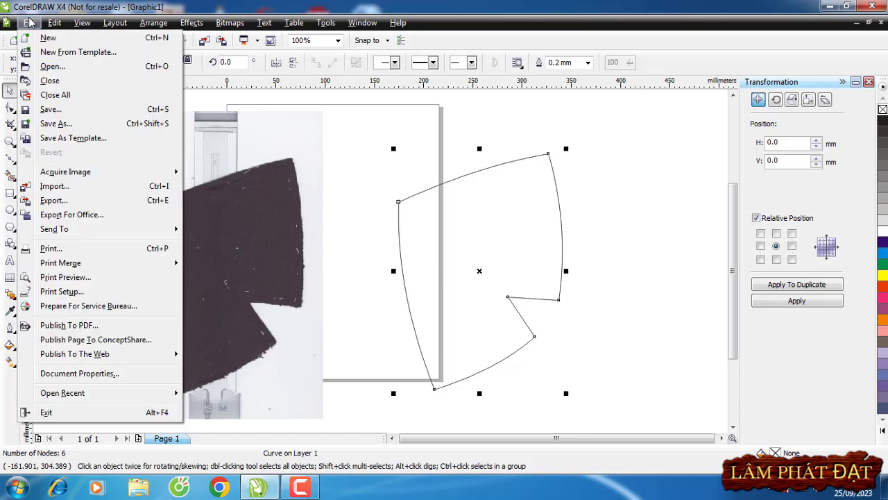
pyautogui.click(55, 124)
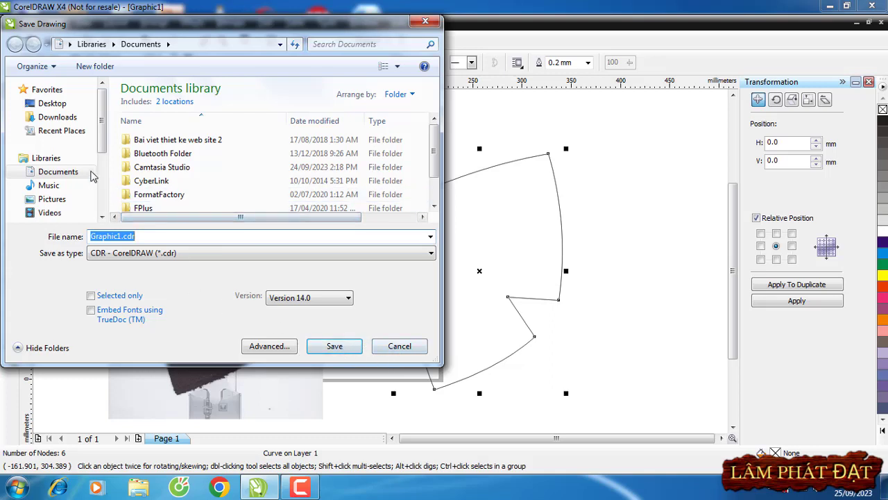
pyautogui.moveTo(106, 132); pyautogui.dragTo(106, 196)
pyautogui.click(68, 166)
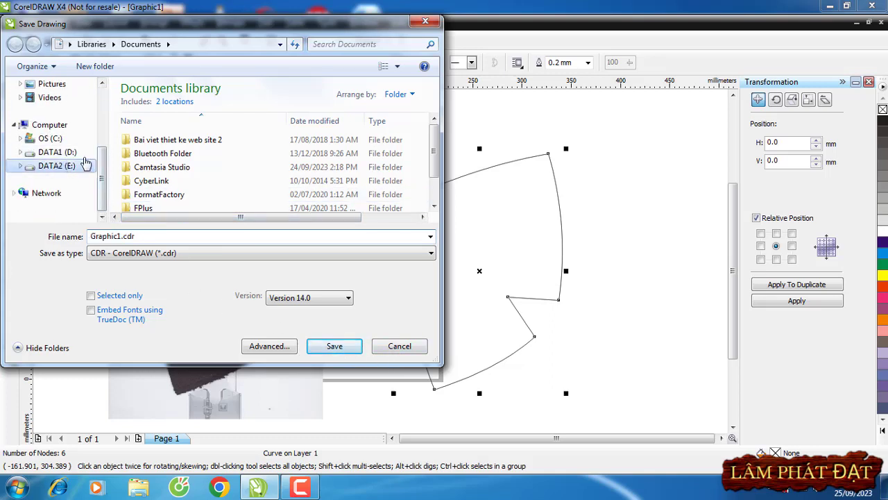
pyautogui.doubleClick(227, 114)
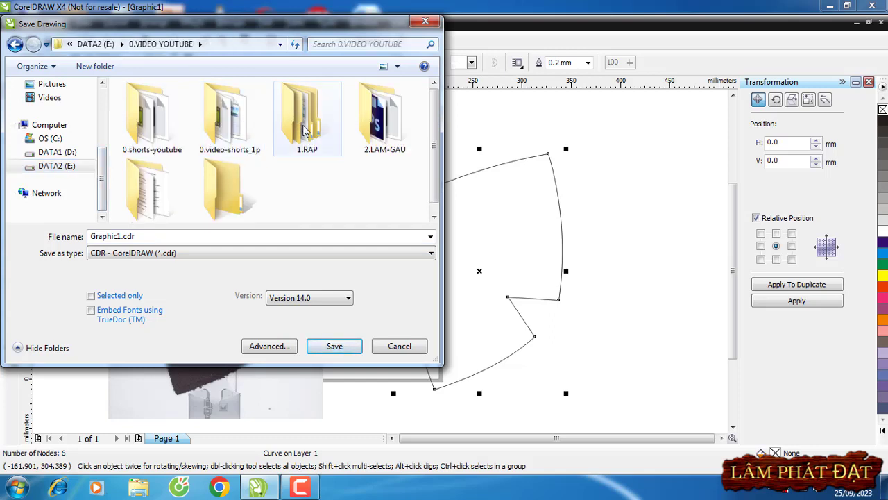
pyautogui.doubleClick(303, 129)
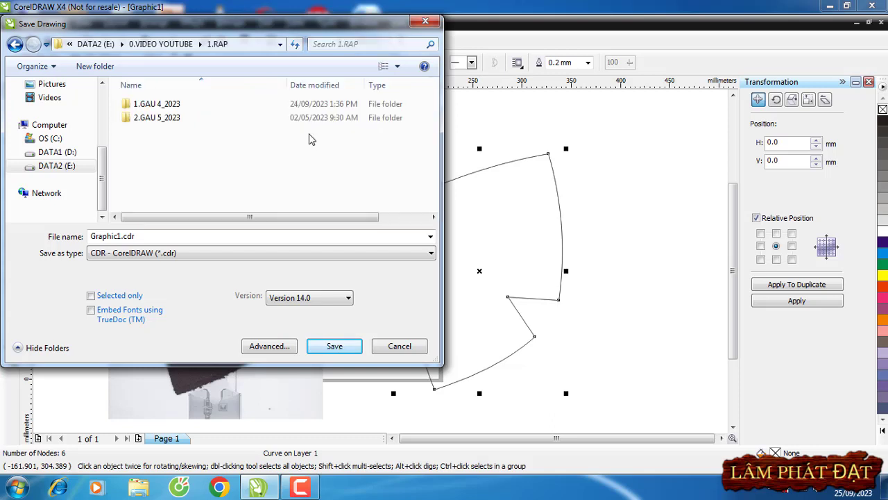
pyautogui.doubleClick(172, 106)
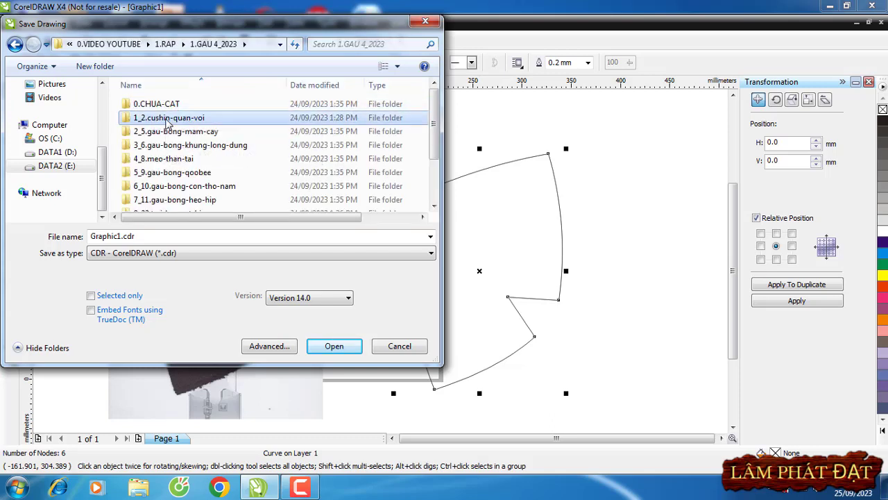
pyautogui.doubleClick(167, 119)
pyautogui.doubleClick(175, 107)
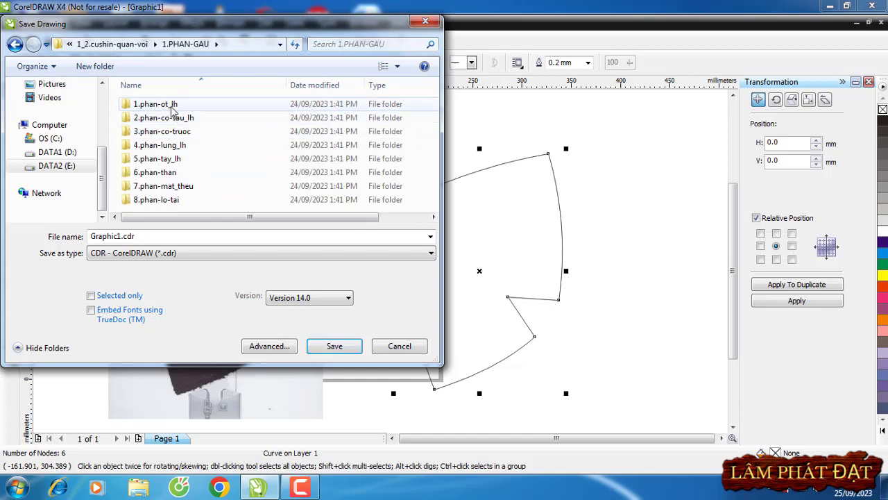
pyautogui.doubleClick(173, 110)
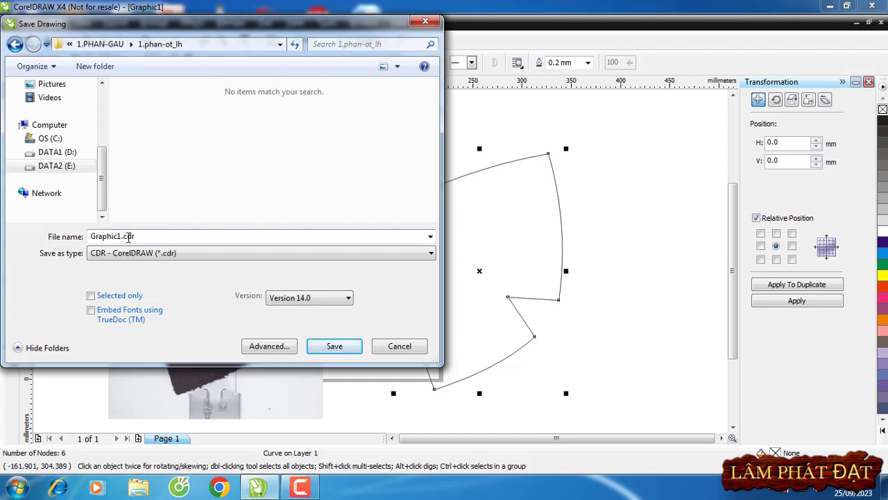
# Step: Name the drawing phan-ot_lh.cdr and save it in CorelDRAW format, version 14.0
pyautogui.click(123, 236)
pyautogui.moveTo(120, 237); pyautogui.dragTo(91, 238)
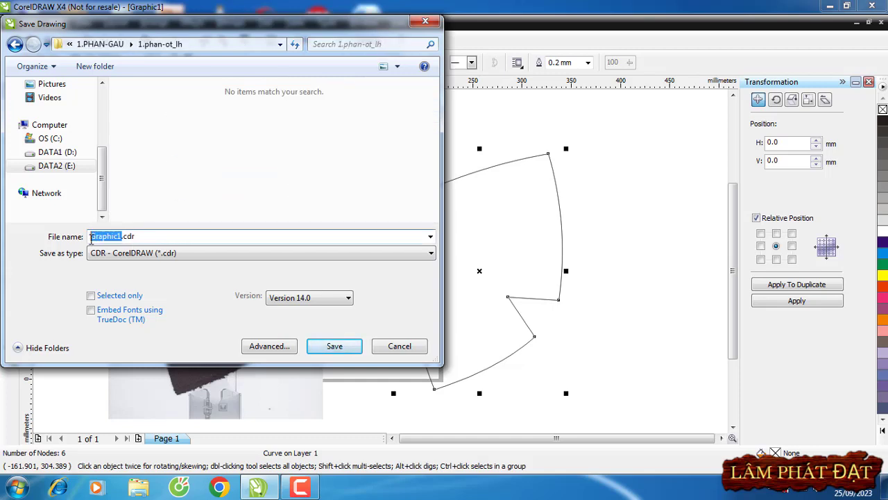
pyautogui.write('p')
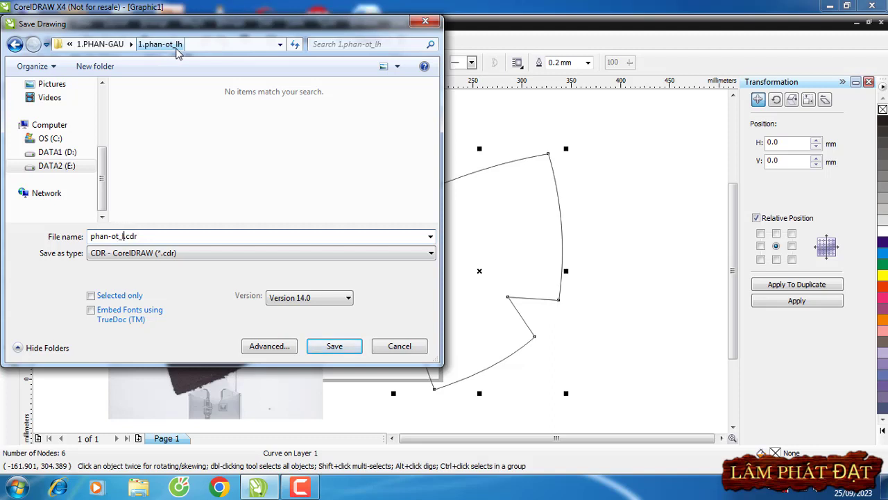
pyautogui.click(333, 347)
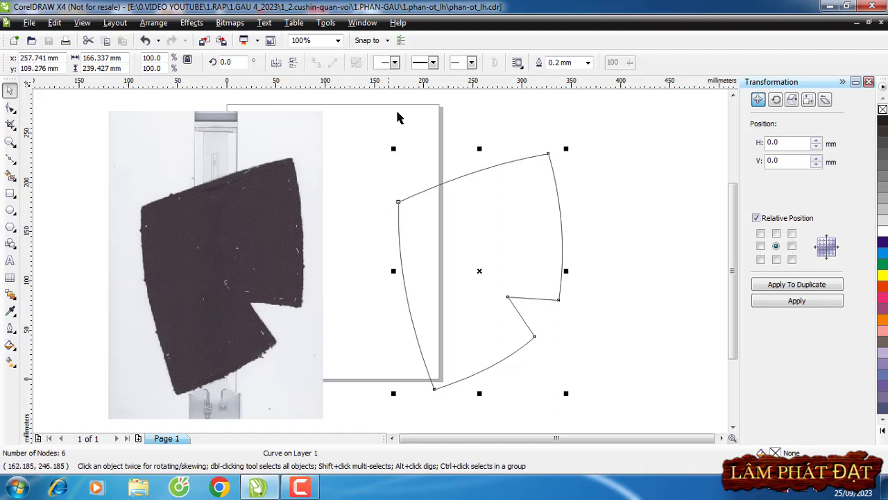
# Step: Export the drawing as Adobe Illustrator file phan-ot_lh.ai into 1_2.cushin-quan-voi\1.PHAN-GAU\1.phan-ot_lh, with PC as destination and text exported as text
pyautogui.click(29, 24)
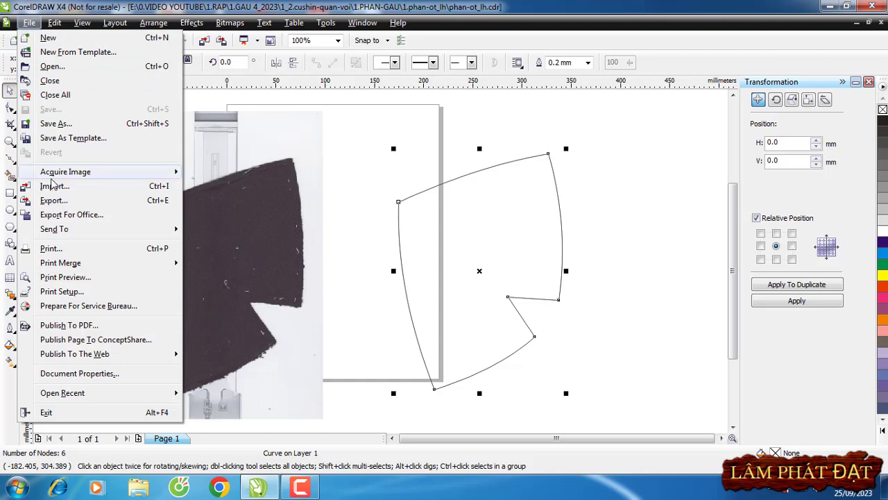
pyautogui.click(50, 201)
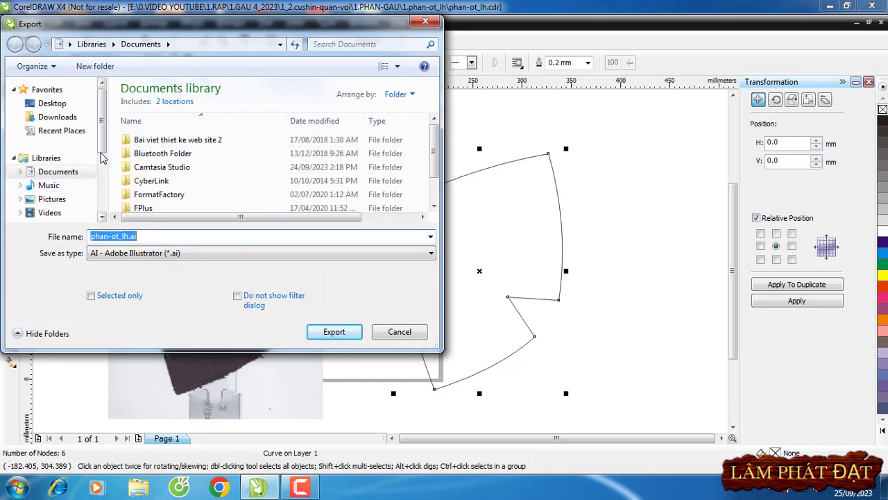
pyautogui.scroll(-3, 100, 208)
pyautogui.click(56, 166)
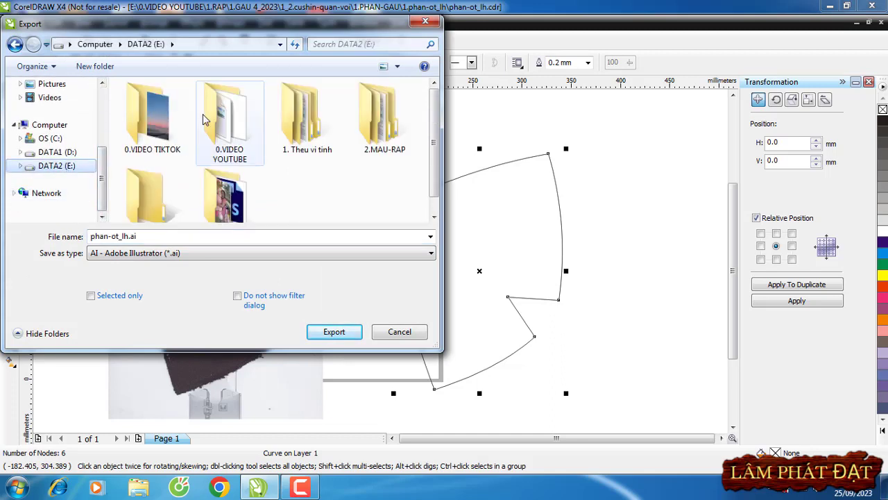
pyautogui.click(229, 119)
pyautogui.press('Return')
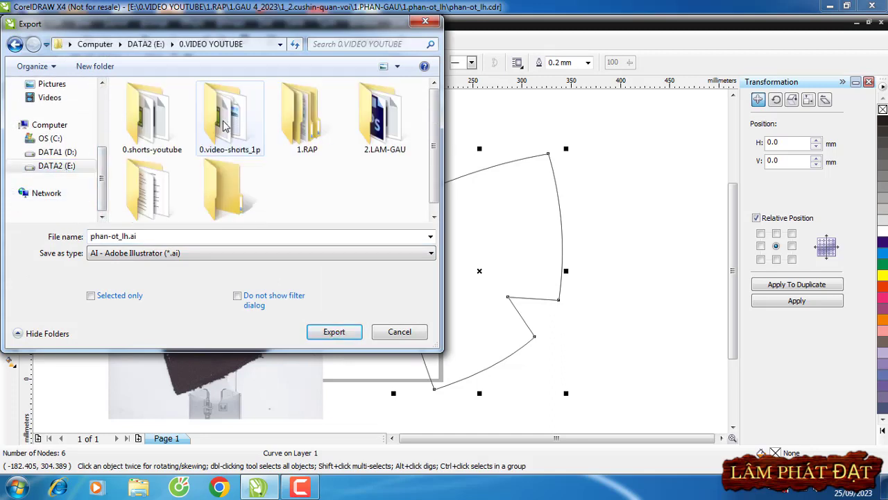
pyautogui.click(309, 122)
pyautogui.doubleClick(314, 142)
pyautogui.doubleClick(173, 102)
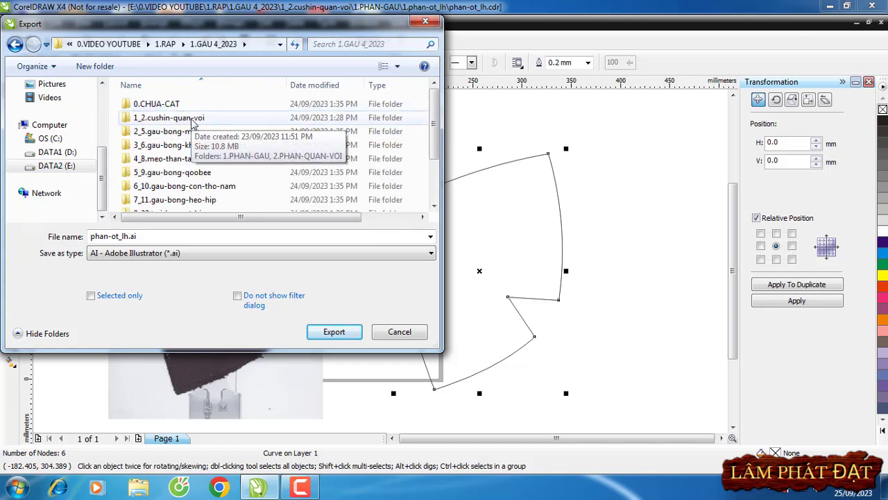
pyautogui.doubleClick(193, 119)
pyautogui.doubleClick(174, 109)
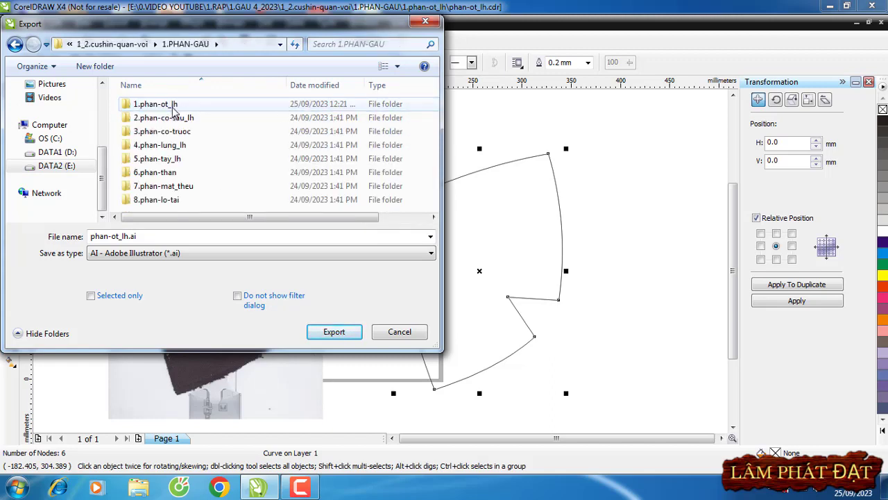
pyautogui.doubleClick(173, 107)
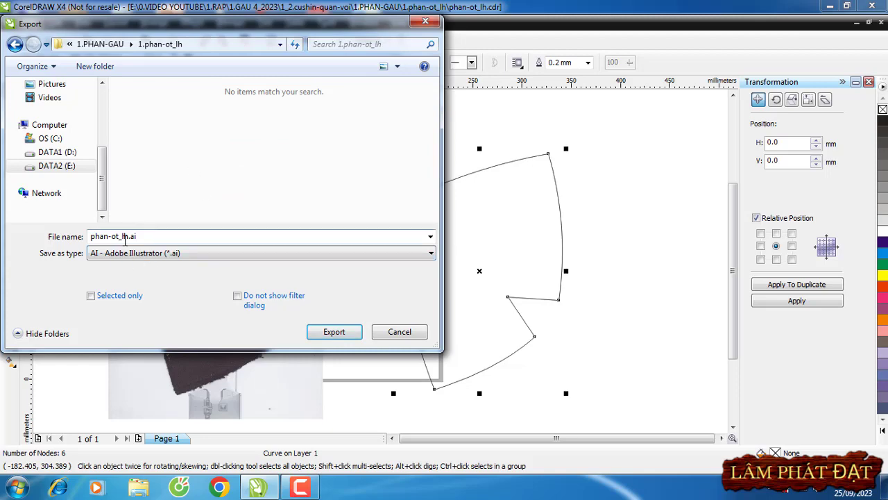
pyautogui.click(334, 332)
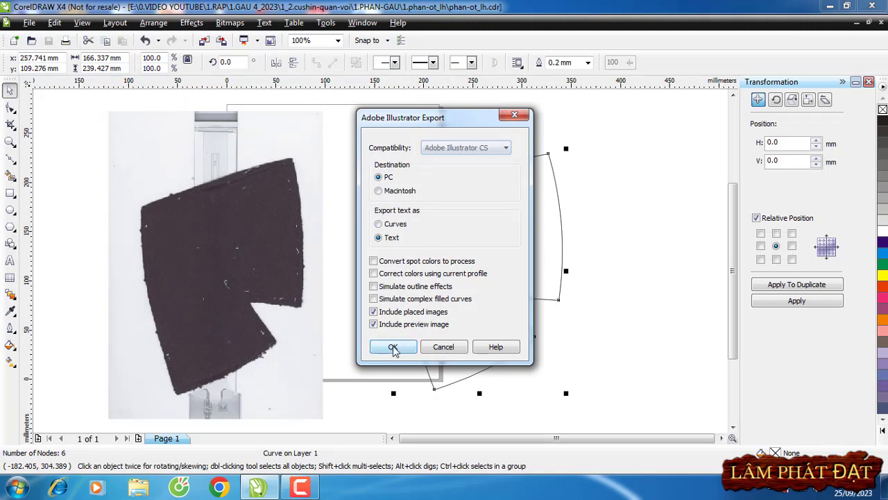
pyautogui.click(394, 349)
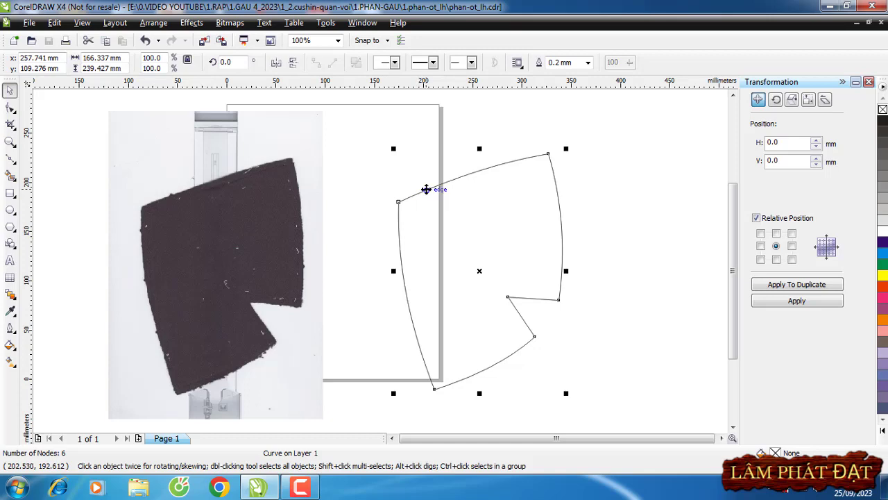
# Step: Switch to Windows Explorer and check the saved CDR and exported AI files in 1_2.cushin-quan-voi\1.PHAN-GAU\1.phan-ot_lh on drive E
pyautogui.click(138, 487)
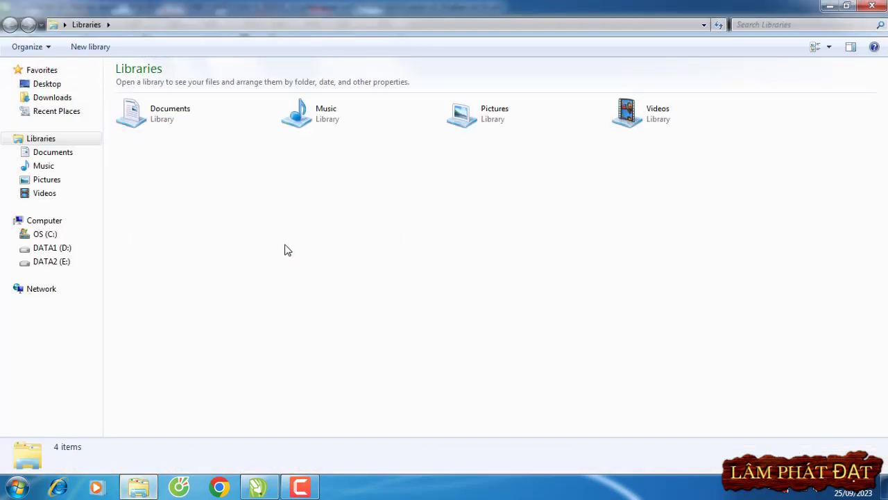
pyautogui.click(62, 262)
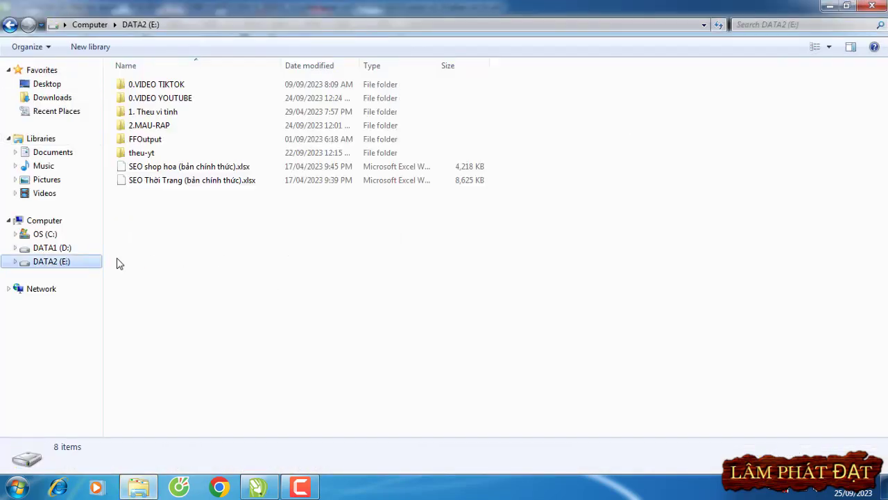
pyautogui.doubleClick(174, 103)
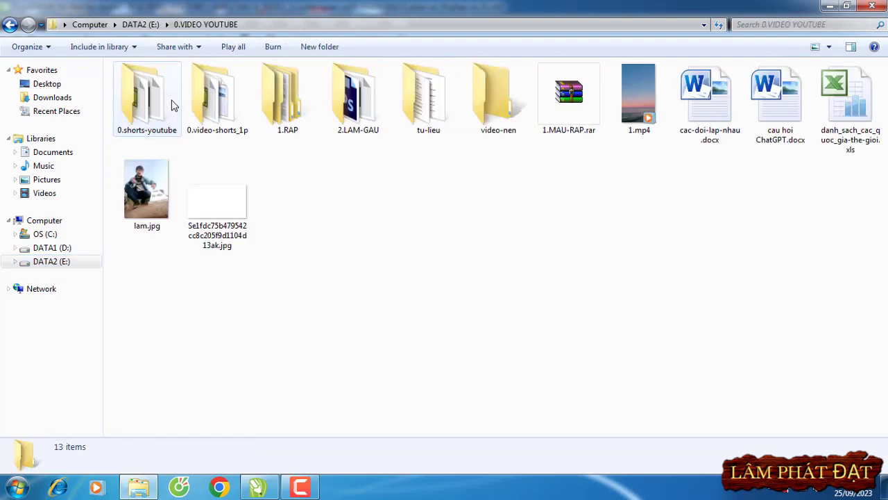
pyautogui.doubleClick(285, 109)
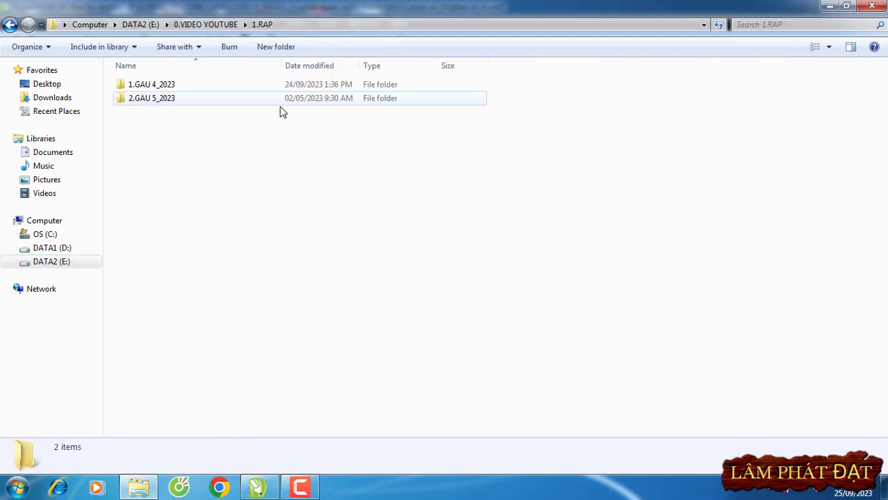
pyautogui.doubleClick(176, 88)
pyautogui.doubleClick(161, 96)
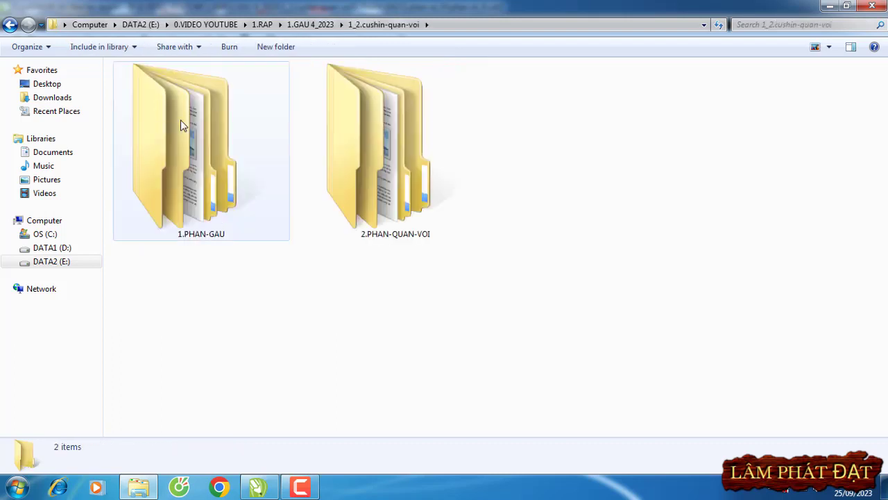
pyautogui.doubleClick(219, 180)
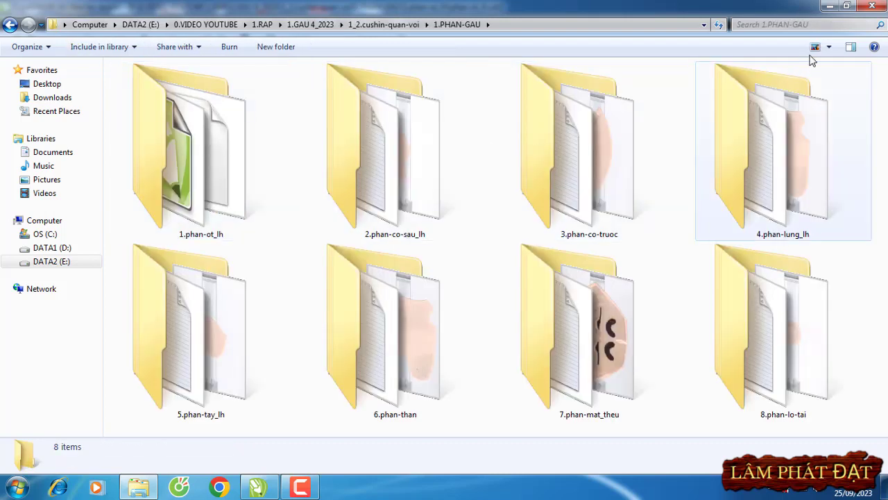
pyautogui.doubleClick(220, 175)
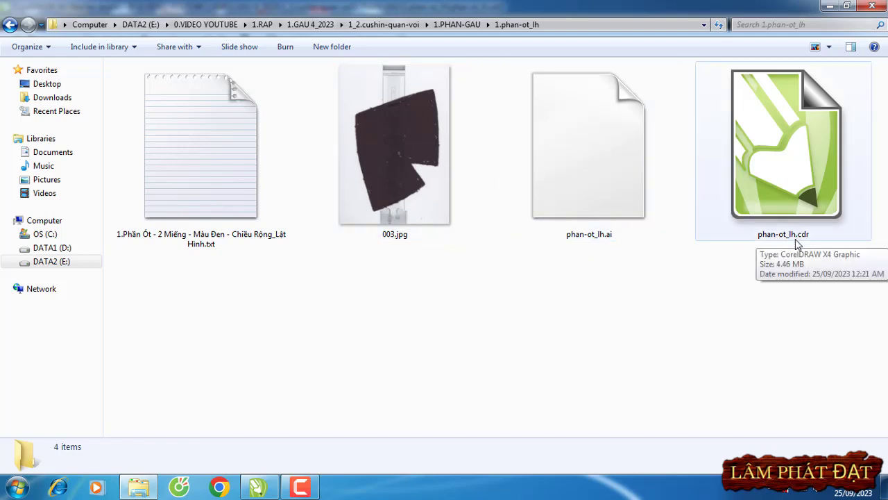
pyautogui.moveTo(607, 241)
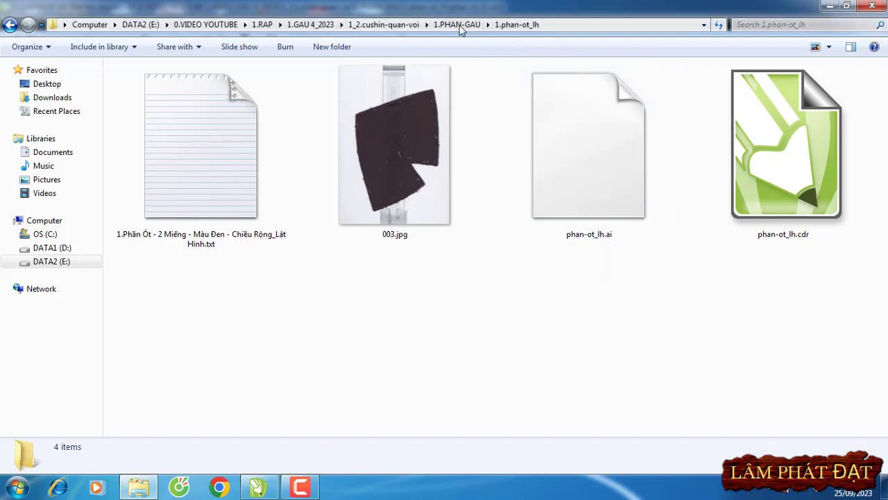
# Step: Close the Explorer window, create a new blank drawing in CorelDRAW, and start importing a file from drive DATA2 (E:)
pyautogui.click(875, 7)
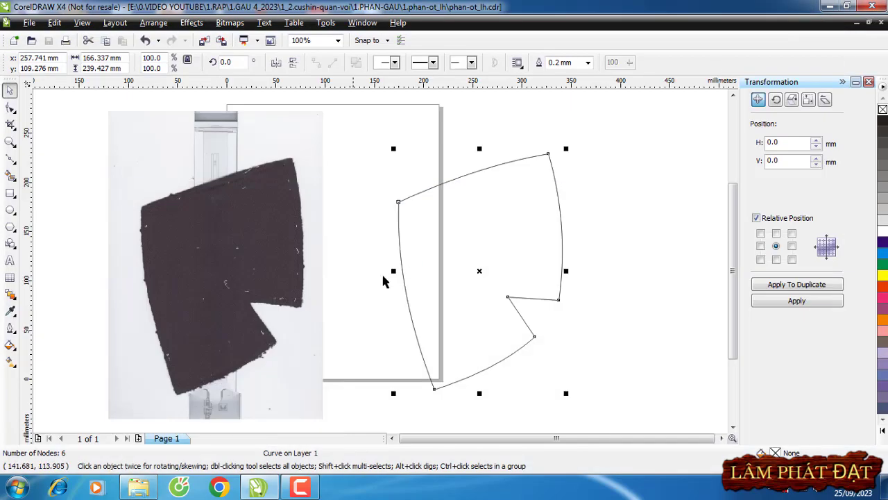
pyautogui.click(14, 40)
pyautogui.click(29, 22)
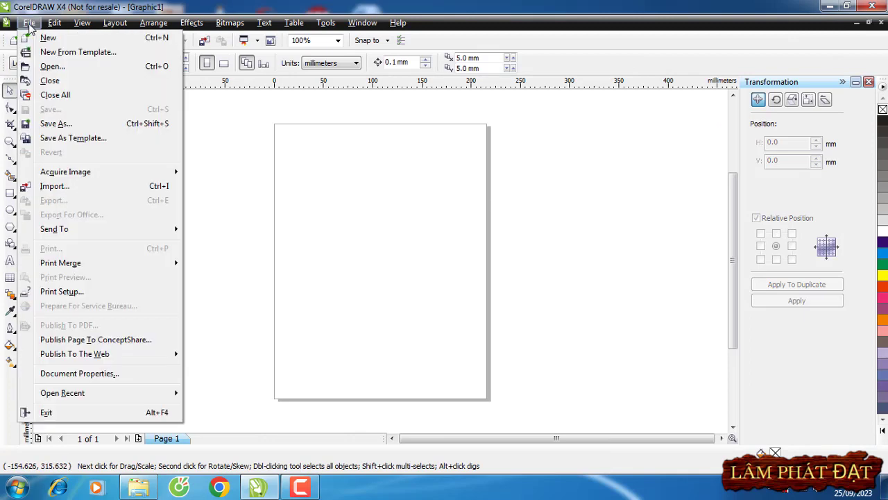
pyautogui.click(88, 186)
pyautogui.hotkey('ctrl', 'i')
pyautogui.scroll(-2, 59, 209)
pyautogui.click(57, 220)
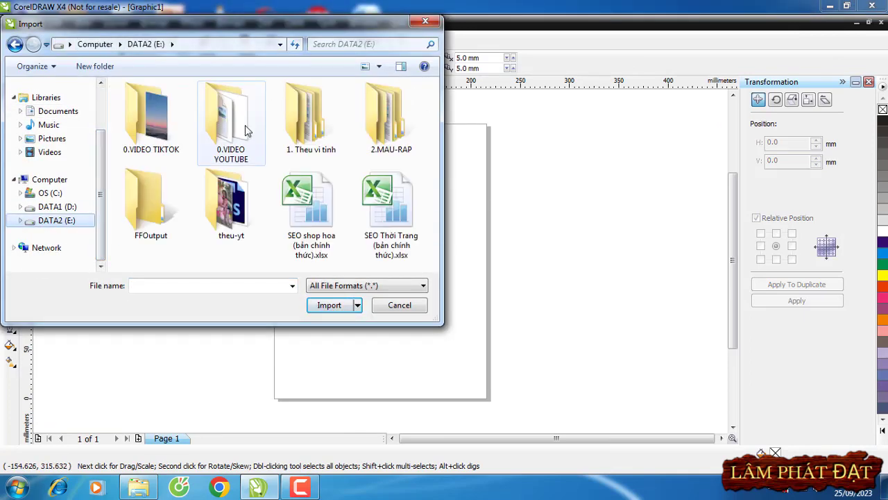
# Step: Import 003.jpg from 0.VIDEO YOUTUBE\1.RAP\1.GAU 4_2023\1_2.cushin-quan-voi\1.PHAN-GAU\2.phan-co-sau_lh and place it near the page's upper-left corner
pyautogui.doubleClick(245, 125)
pyautogui.doubleClick(166, 104)
pyautogui.doubleClick(167, 103)
pyautogui.doubleClick(170, 117)
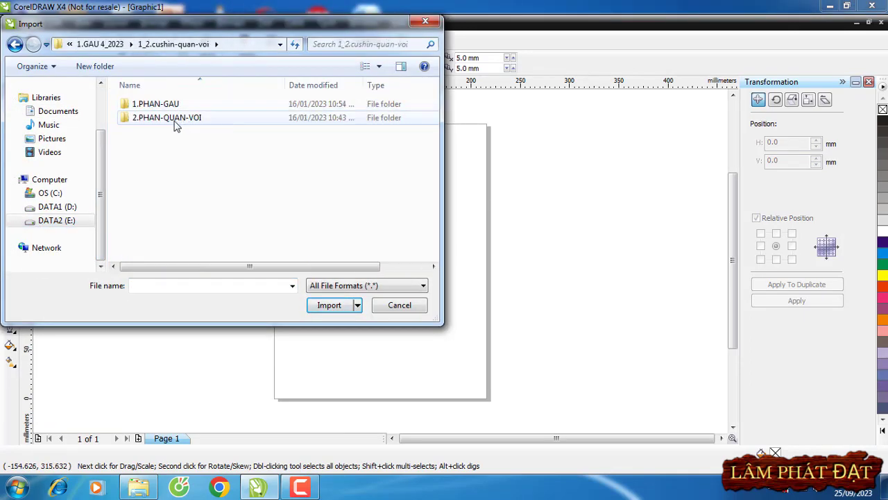
pyautogui.doubleClick(156, 104)
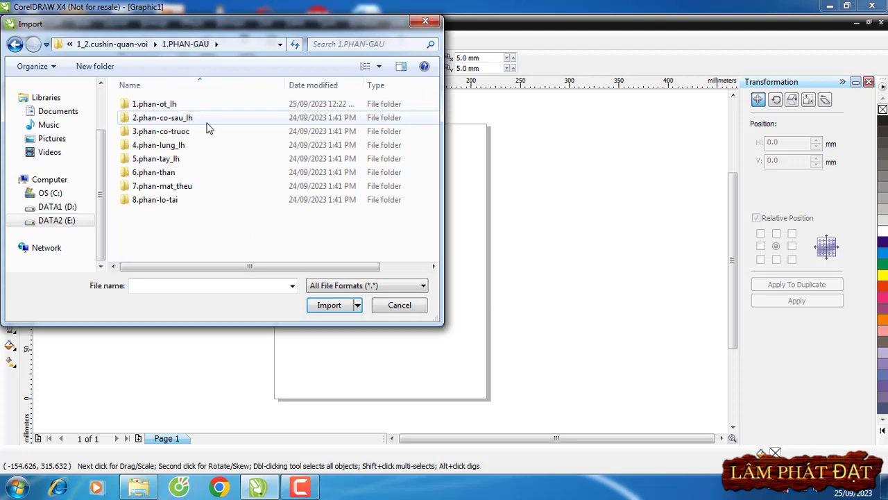
pyautogui.doubleClick(169, 119)
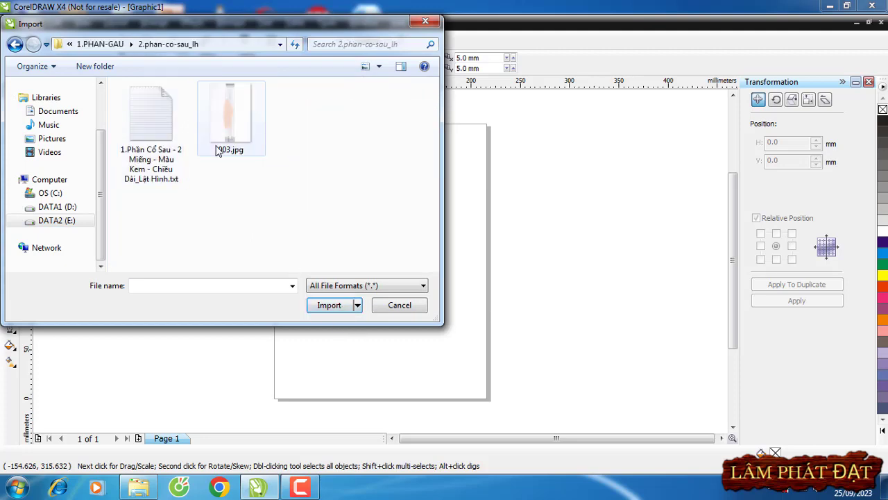
pyautogui.click(229, 125)
pyautogui.click(329, 305)
pyautogui.click(277, 132)
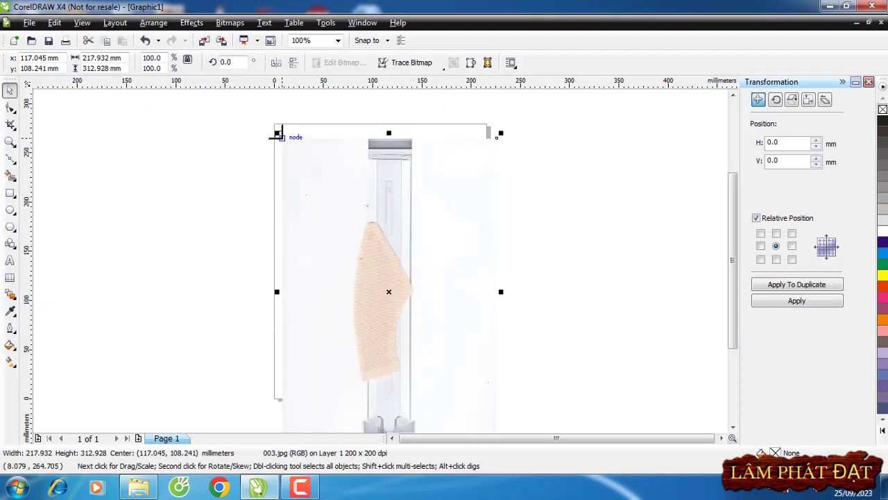
# Step: Trace the beige fabric piece with the Bezier tool as a closed straight-sided outline with nodes at its five corners
pyautogui.scroll(1, 427, 312)
pyautogui.scroll(1, 427, 312)
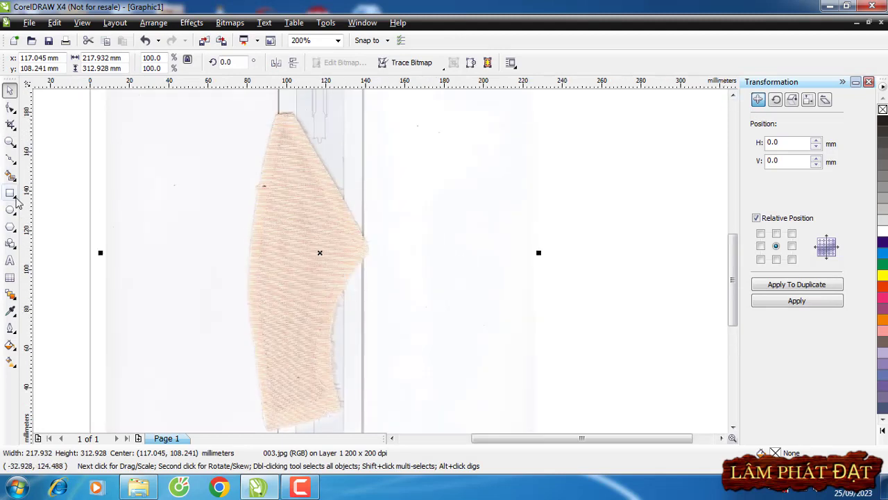
pyautogui.click(11, 159)
pyautogui.click(275, 113)
pyautogui.click(292, 112)
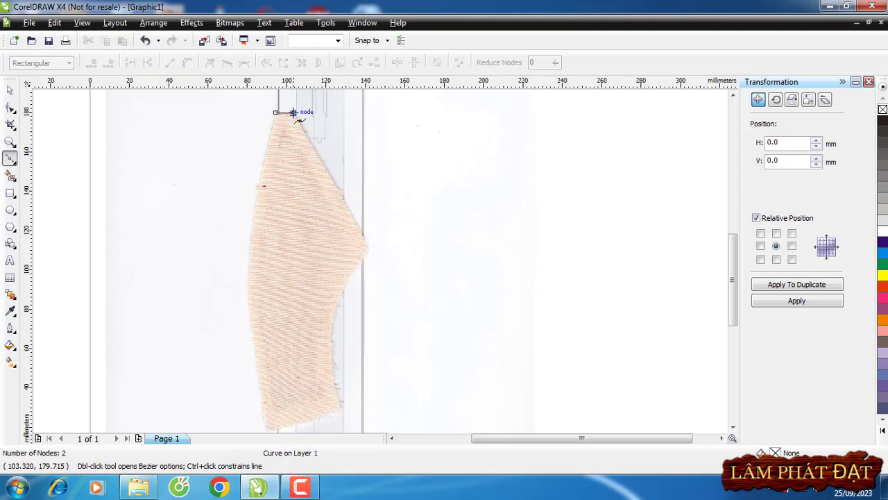
pyautogui.click(372, 249)
pyautogui.click(342, 408)
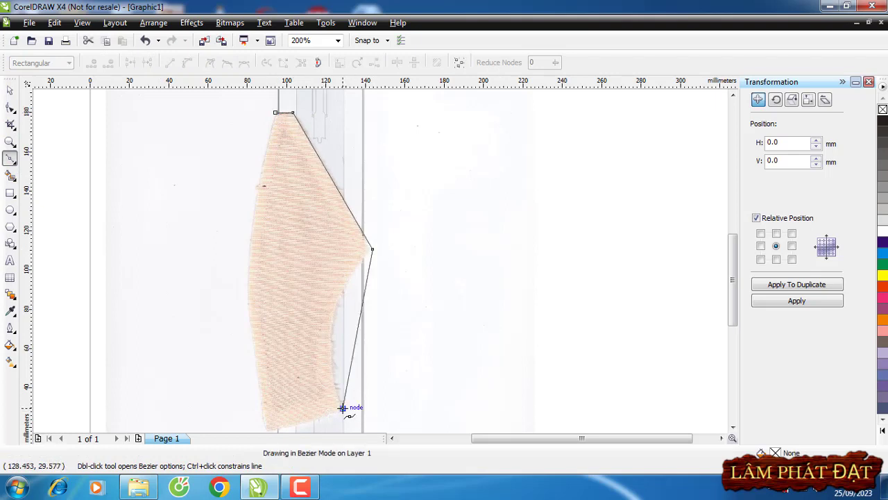
pyautogui.click(268, 431)
pyautogui.click(275, 113)
# Step: Convert the outline's lower right side to a curve and bend it inward along the fabric's concave edge
pyautogui.click(11, 108)
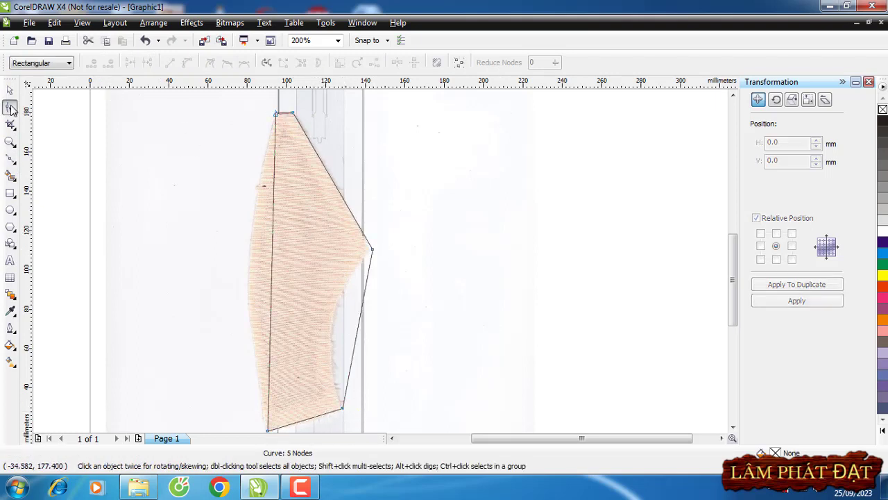
pyautogui.click(342, 408)
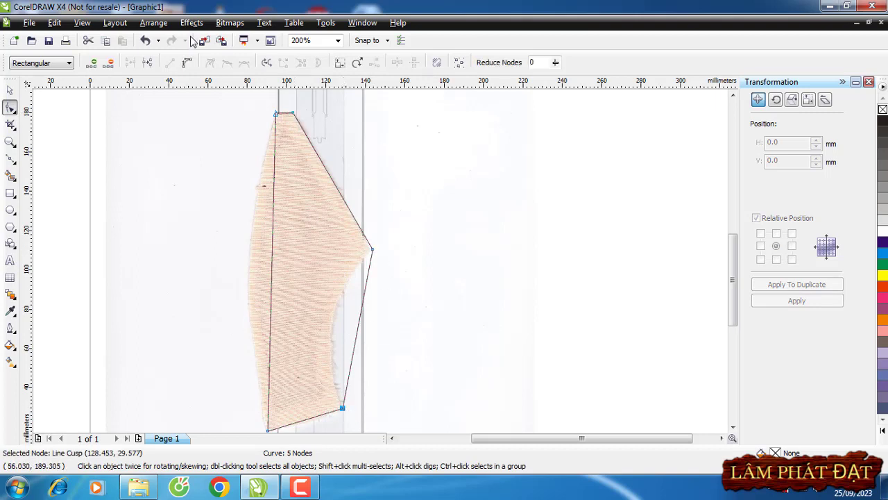
pyautogui.moveTo(359, 335); pyautogui.dragTo(331, 311)
# Step: Convert the outline's long left side to a curve bulging along the fabric edge, and move the outline about 86 mm right of the traced fabric
pyautogui.click(281, 117)
pyautogui.click(278, 117)
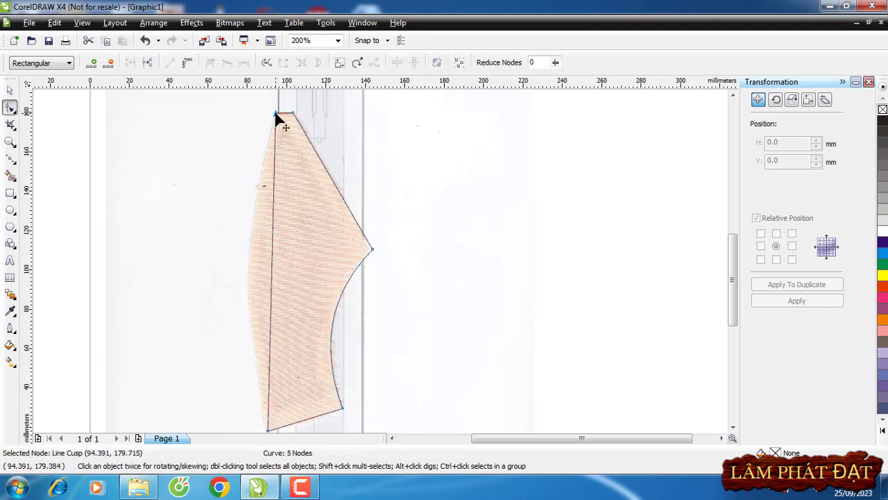
pyautogui.click(186, 63)
pyautogui.moveTo(273, 287); pyautogui.dragTo(248, 289)
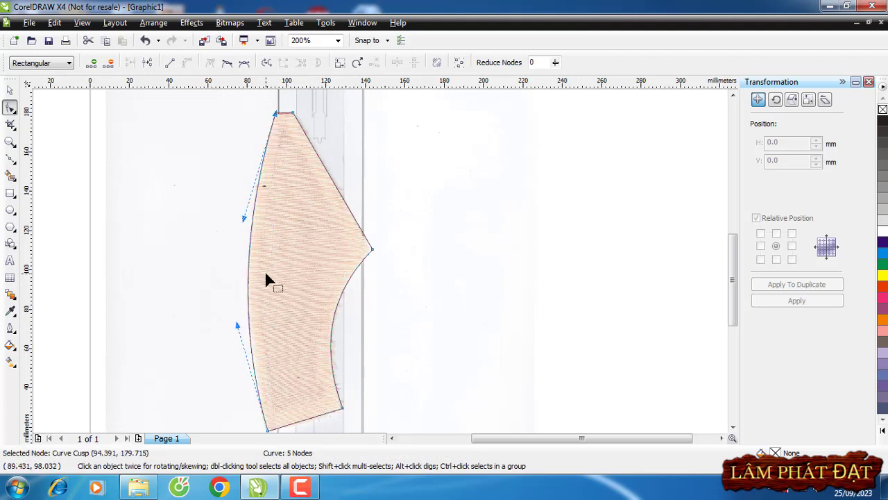
pyautogui.press('space')
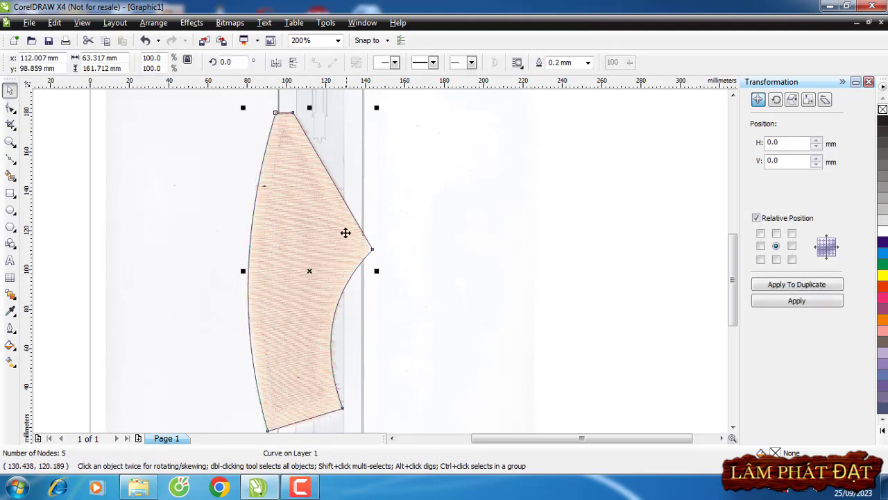
pyautogui.moveTo(354, 219); pyautogui.dragTo(522, 213)
# Step: Start saving the drawing, choosing E:\0.VIDEO YOUTUBE\1.RAP\1.GAU 4_2023\1_2.cushin-quan-voi\1.PHAN-GAU\2.phan-co-sau_lh as the folder
pyautogui.click(29, 22)
pyautogui.hotkey('ctrl', 's')
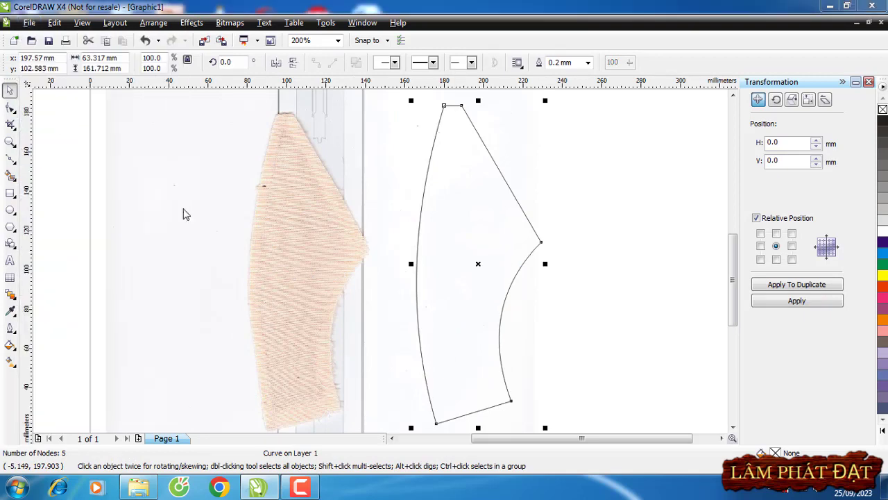
pyautogui.scroll(-3, 104, 186)
pyautogui.scroll(-1, 104, 186)
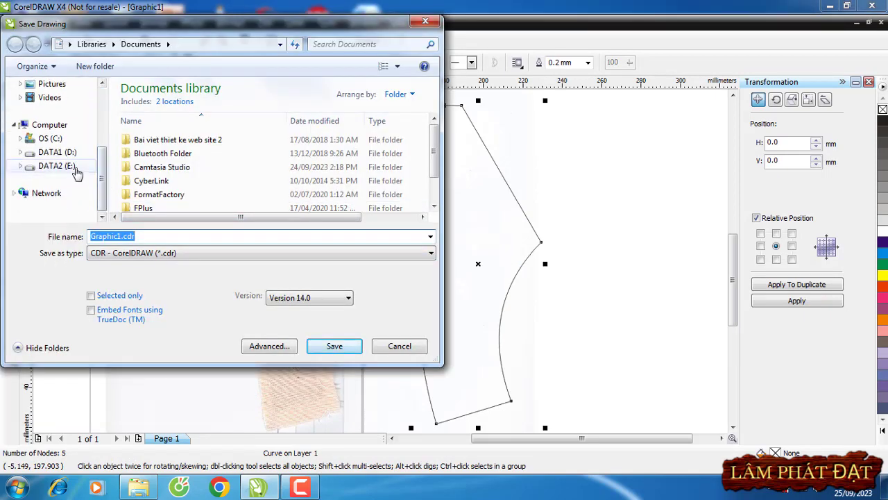
pyautogui.click(49, 166)
pyautogui.doubleClick(228, 125)
pyautogui.doubleClick(301, 127)
pyautogui.doubleClick(184, 105)
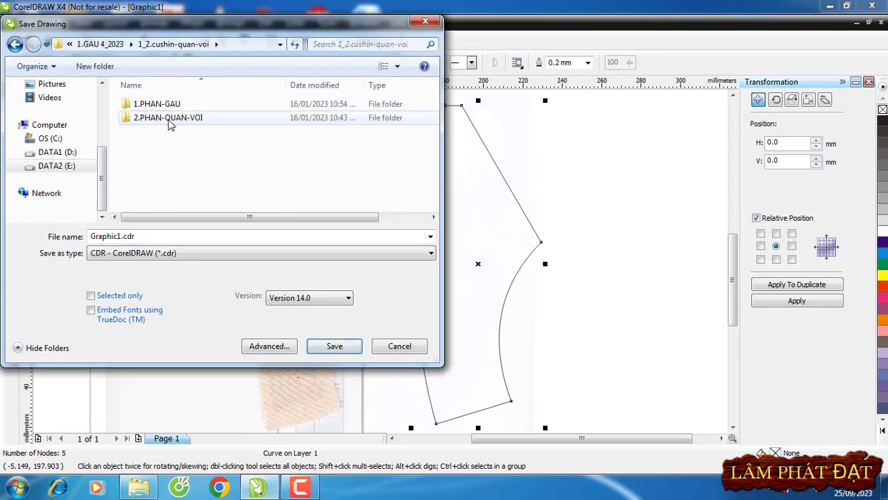
pyautogui.doubleClick(148, 104)
pyautogui.doubleClick(148, 117)
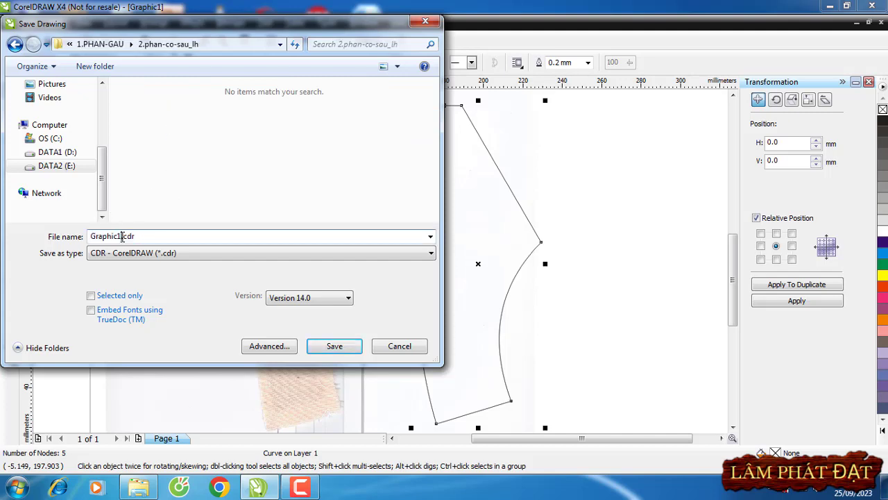
# Step: Name the drawing phan-co-sau_lh.cdr and save it in CorelDRAW format, version 14.0
pyautogui.moveTo(122, 236); pyautogui.dragTo(67, 236)
pyautogui.write('phan-co-sau_lh')
pyautogui.click(335, 345)
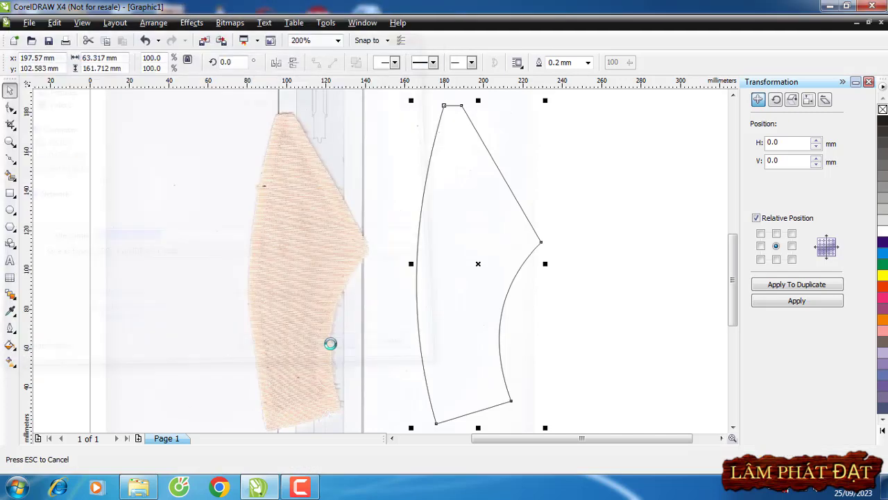
# Step: Export the drawing as Adobe Illustrator file phan-co-sau_lh.ai into 1_2.cushin-quan-voi\1.PHAN-GAU\2.phan-co-sau_lh, with PC as destination and text exported as text
pyautogui.click(29, 23)
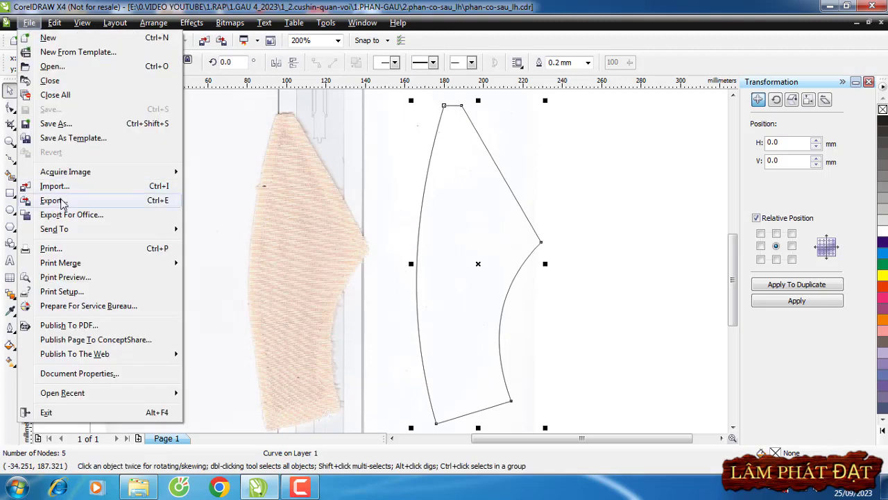
pyautogui.click(56, 201)
pyautogui.scroll(-3, 103, 186)
pyautogui.click(56, 193)
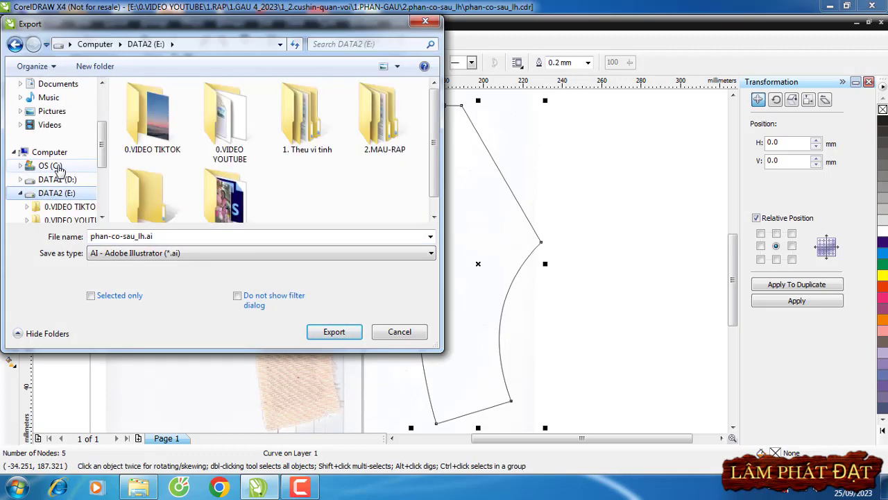
pyautogui.doubleClick(232, 118)
pyautogui.doubleClick(161, 117)
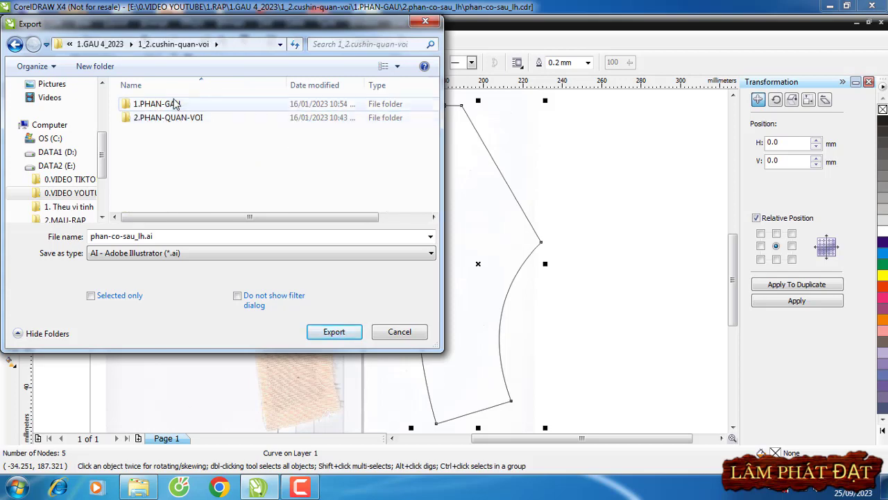
pyautogui.doubleClick(173, 103)
pyautogui.doubleClick(179, 117)
pyautogui.click(333, 330)
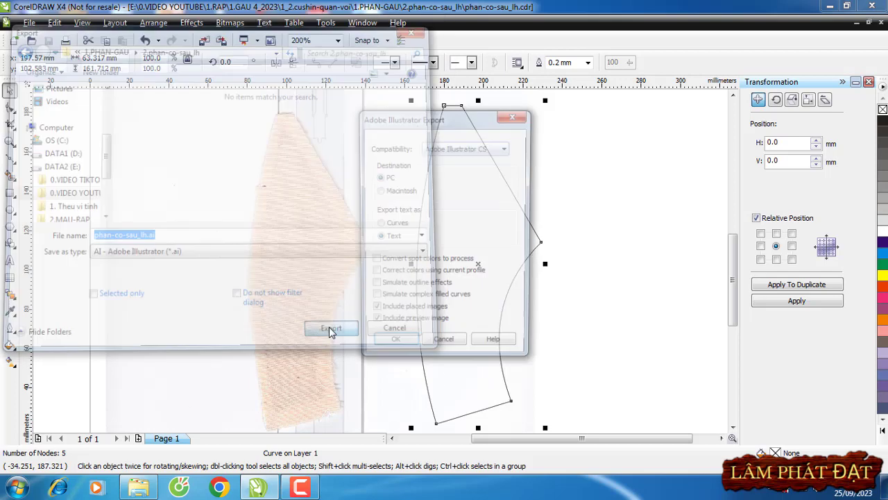
pyautogui.click(337, 341)
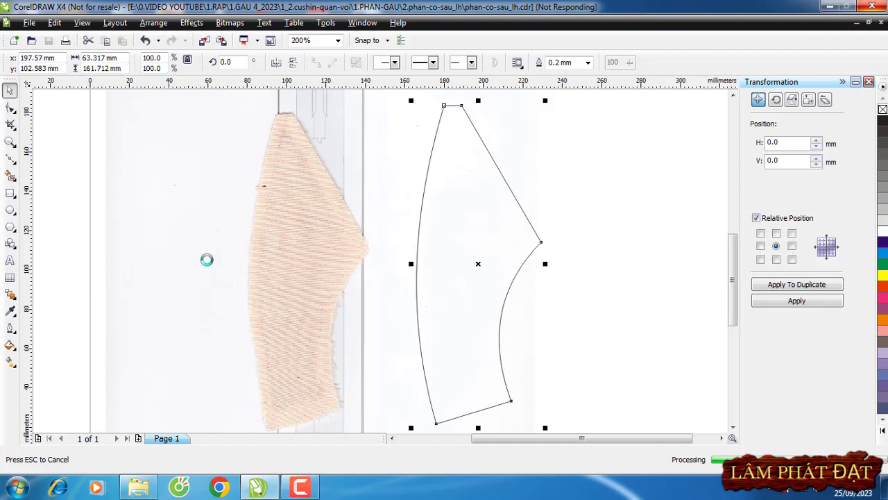
# Step: Create a new blank drawing for the next pattern piece
pyautogui.hotkey('ctrl', 'n')
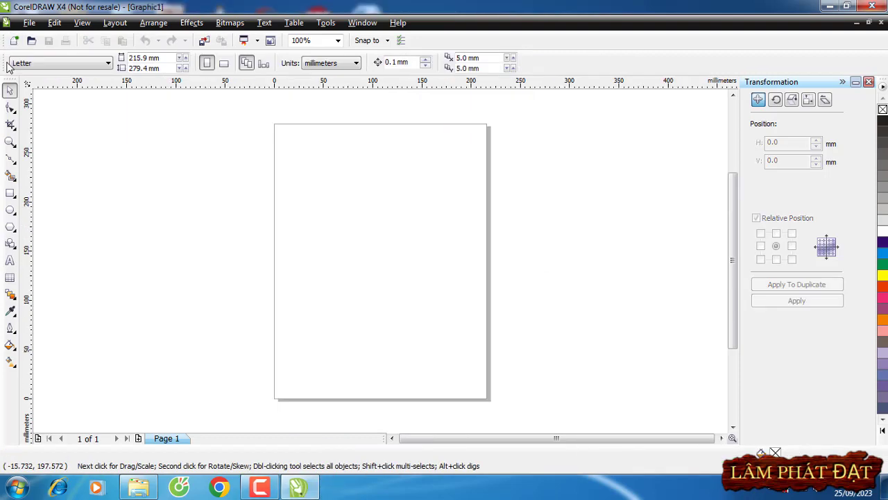
pyautogui.click(29, 22)
pyautogui.click(49, 54)
pyautogui.press('Escape')
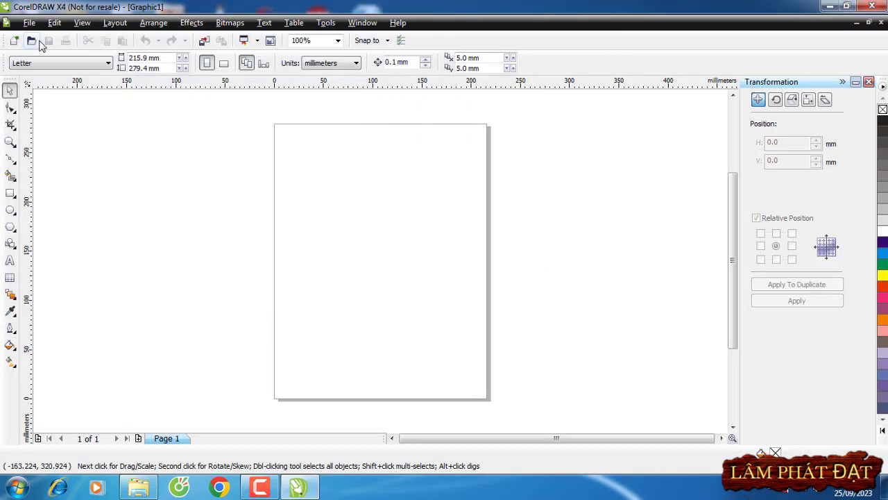
# Step: Import 003.jpg from E:\0.VIDEO YOUTUBE\1.RAP\1.GAU 4_2023\1_2.cushin-quan-voi\1.PHAN-GAU\3.phan-co-truoc and place it near the page's upper-left corner
pyautogui.click(29, 22)
pyautogui.click(44, 185)
pyautogui.scroll(-2, 104, 206)
pyautogui.click(56, 234)
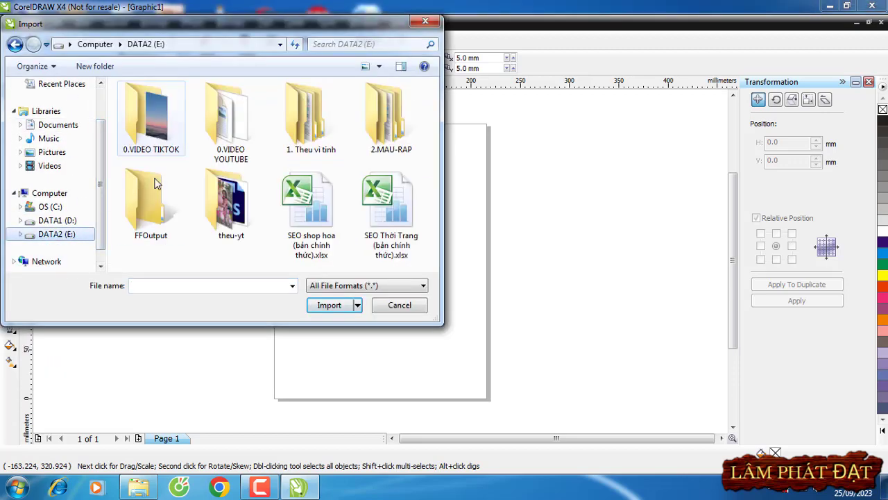
pyautogui.doubleClick(229, 111)
pyautogui.doubleClick(298, 111)
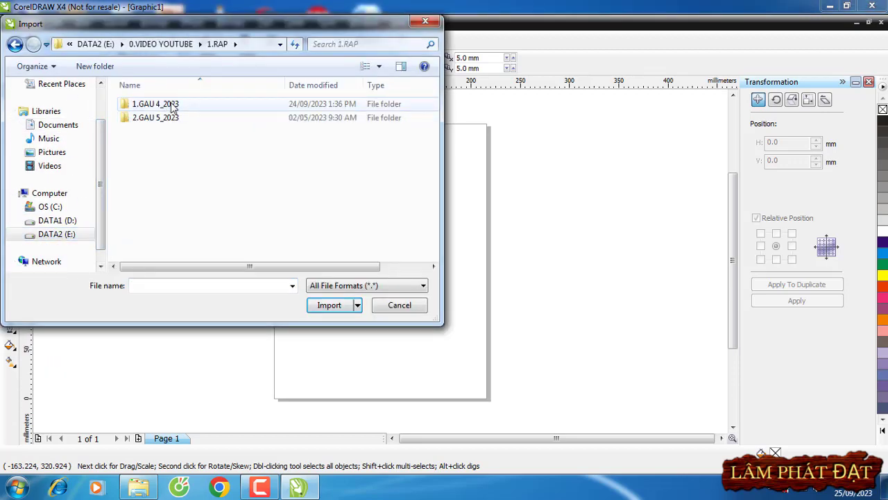
pyautogui.doubleClick(172, 105)
pyautogui.doubleClick(172, 105)
pyautogui.doubleClick(170, 106)
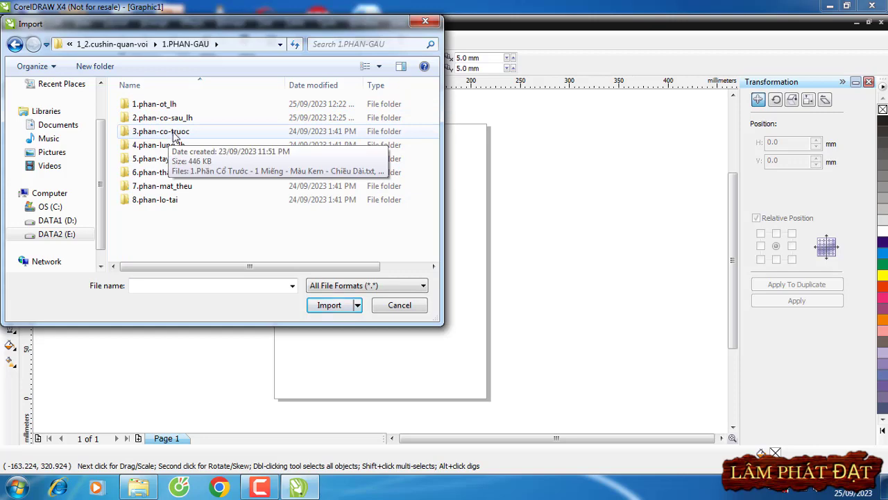
pyautogui.doubleClick(173, 132)
pyautogui.click(229, 111)
pyautogui.click(329, 305)
pyautogui.click(274, 130)
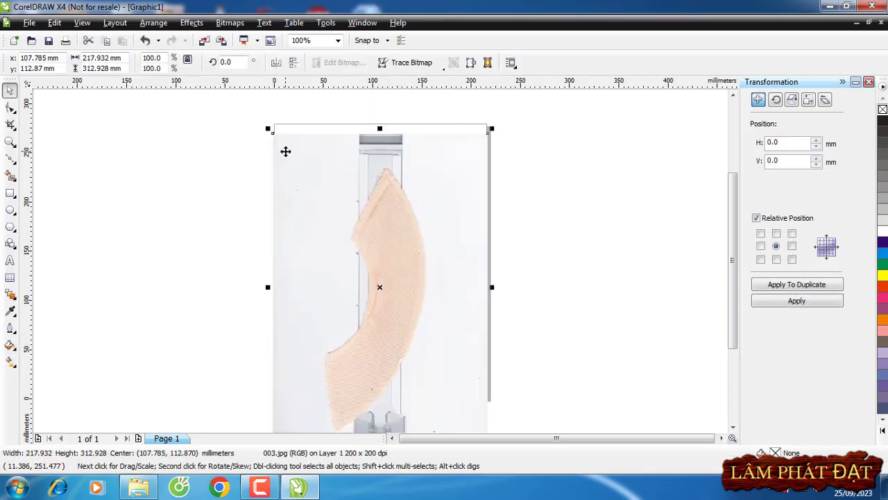